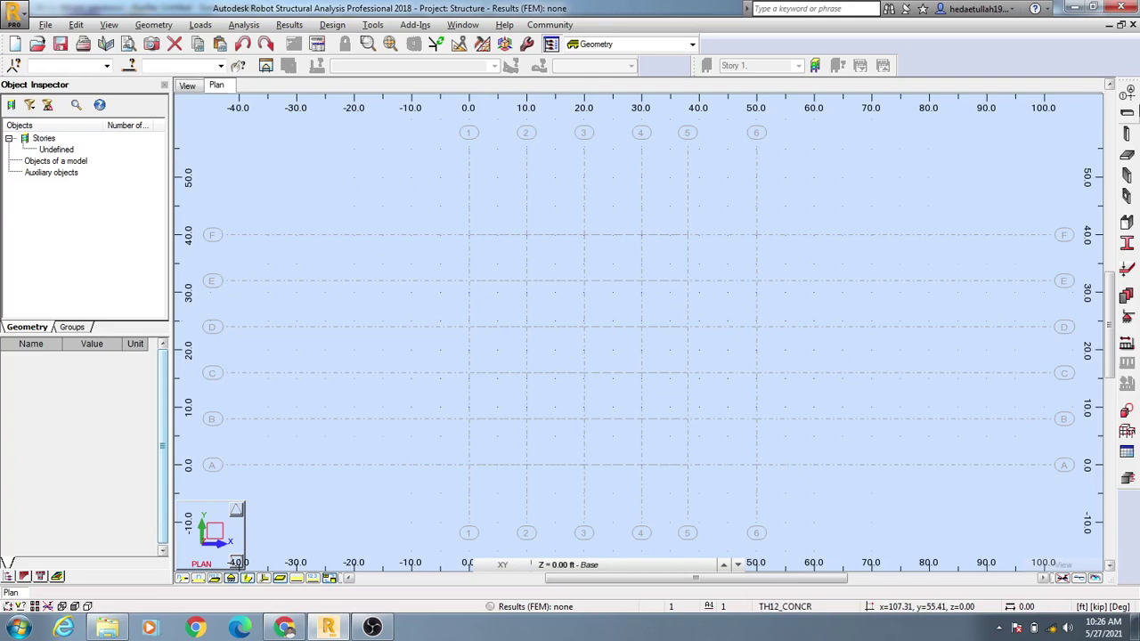
Open the Column definition dialog from the right-hand toolbar
{"action": "left_click", "coordinate": [1128, 134]}
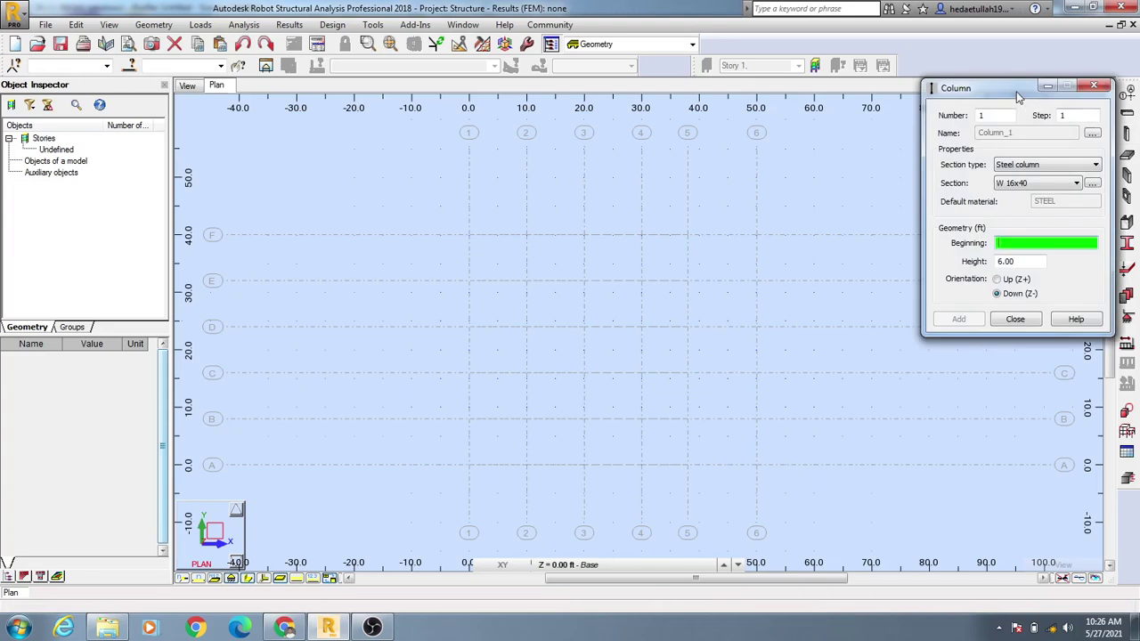
Switch the column to an RC column with the 12x12 CONCR section and open New Section
{"action": "left_click_drag", "start_coordinate": [1020, 96], "coordinate": [984, 102]}
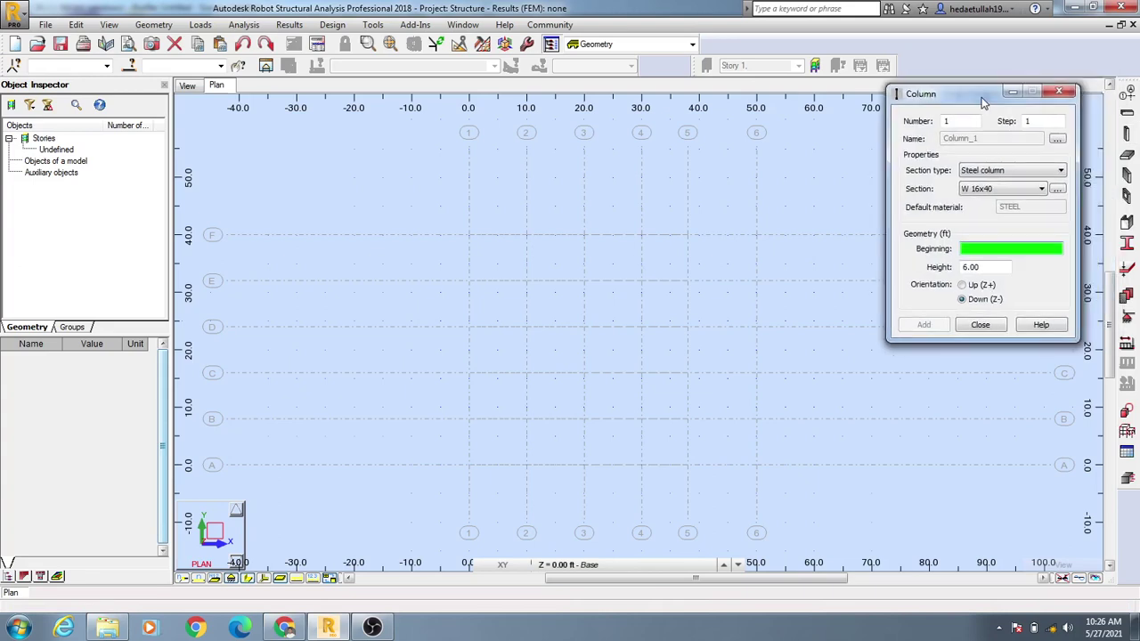
{"action": "left_click", "coordinate": [1039, 170]}
{"action": "left_click", "coordinate": [995, 194]}
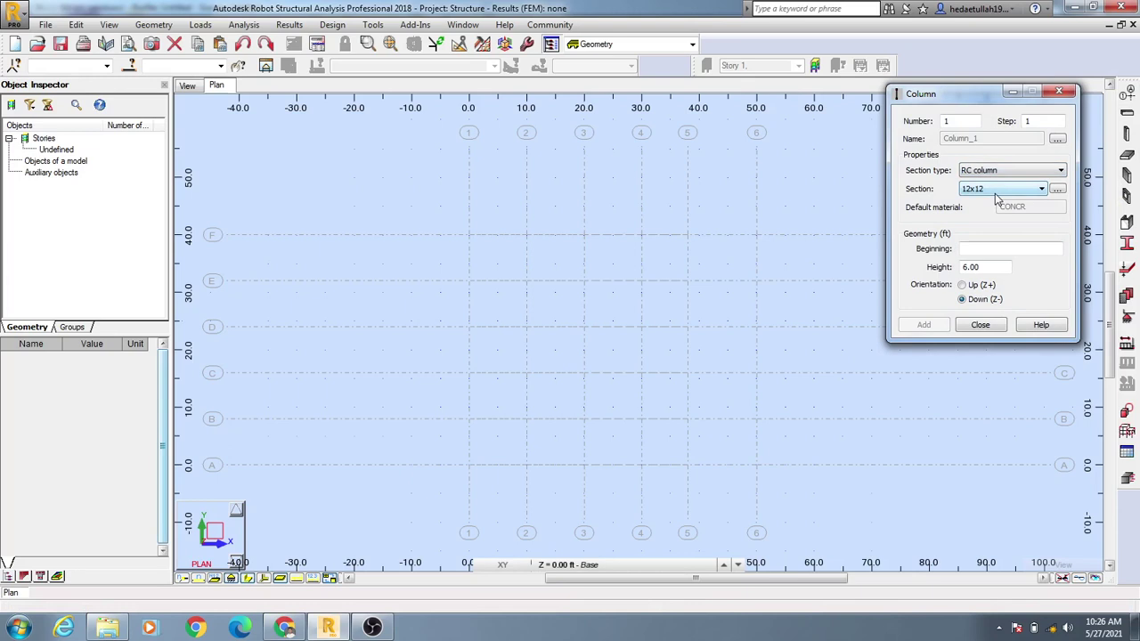
{"action": "left_click", "coordinate": [1032, 195]}
{"action": "left_click", "coordinate": [1032, 195]}
{"action": "left_click", "coordinate": [1058, 191]}
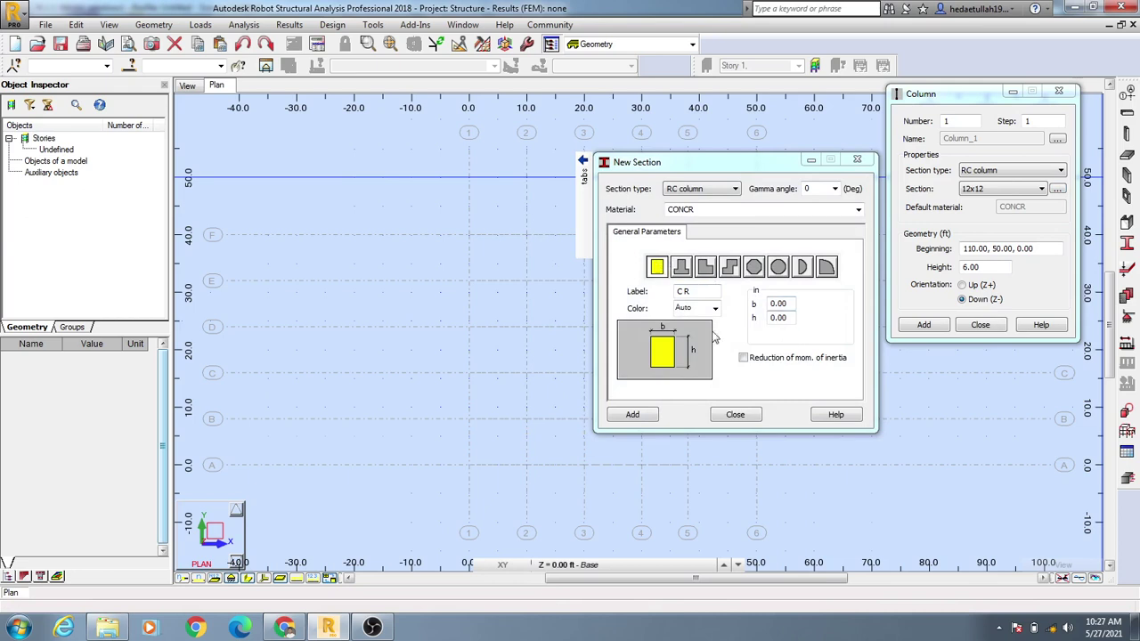
Define and add a rectangular RC section b=12, h=12 labelled 12x12, keeping it on the column
{"action": "left_click", "coordinate": [790, 305]}
{"action": "type", "text": "12"}
{"action": "key", "text": "Tab"}
{"action": "type", "text": "12"}
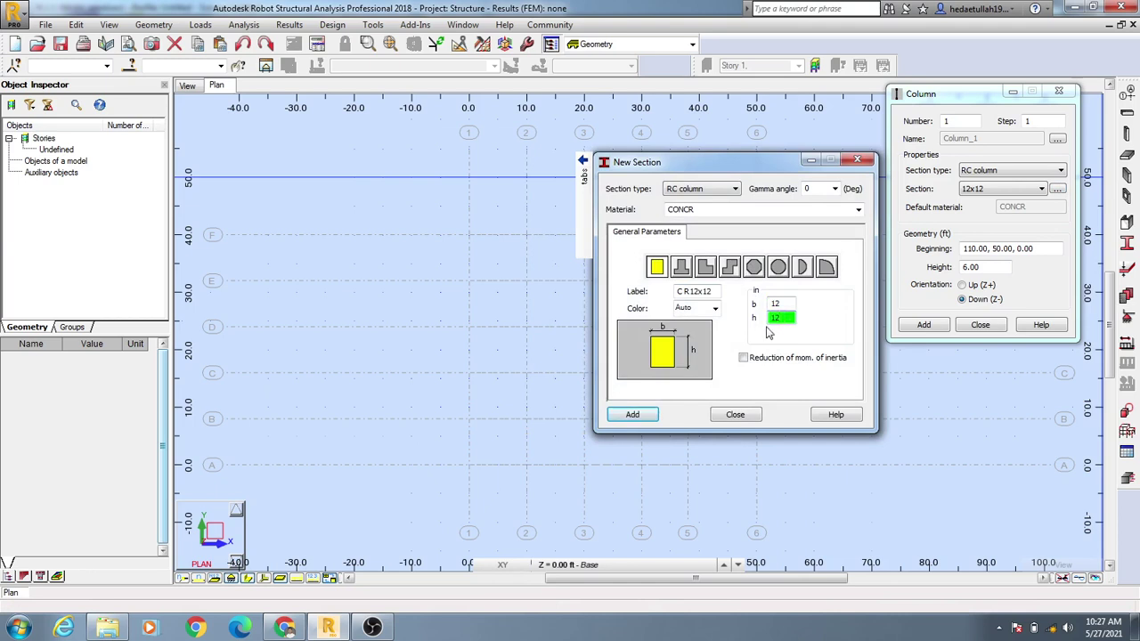
{"action": "left_click", "coordinate": [695, 291]}
{"action": "left_click_drag", "start_coordinate": [713, 291], "coordinate": [627, 292]}
{"action": "type", "text": "12"}
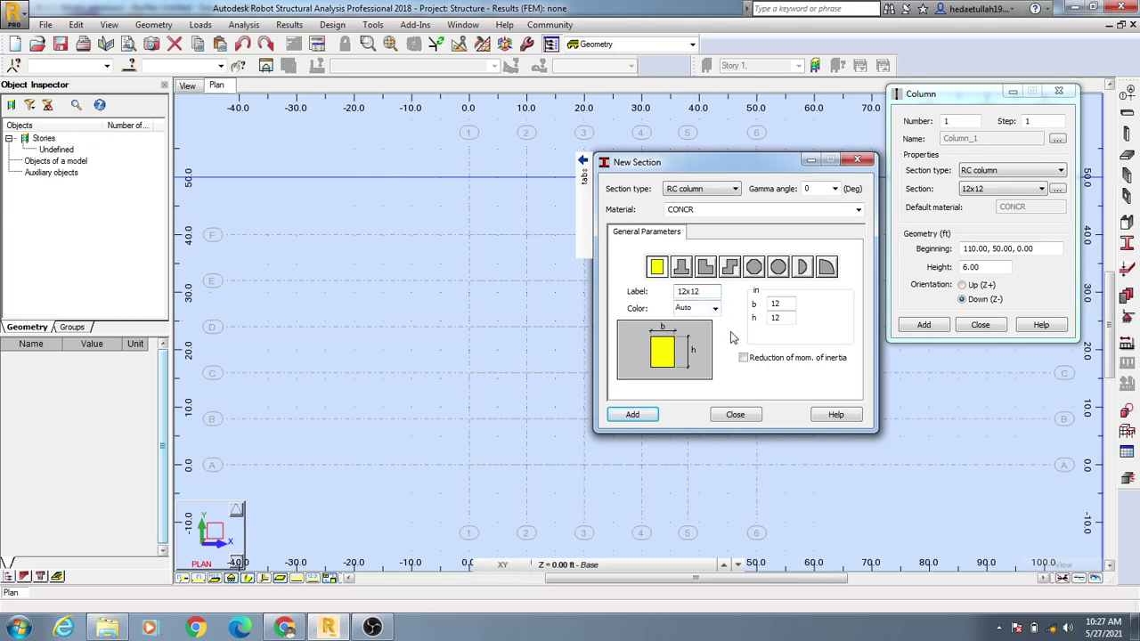
{"action": "left_click", "coordinate": [634, 415]}
{"action": "left_click", "coordinate": [1026, 190]}
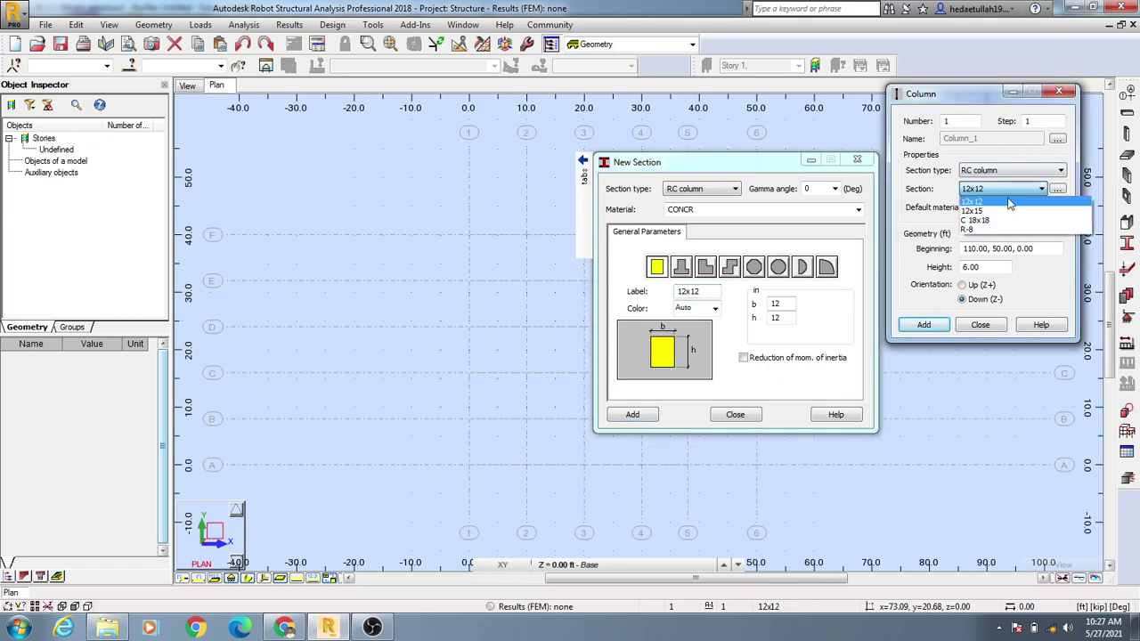
{"action": "left_click", "coordinate": [814, 349]}
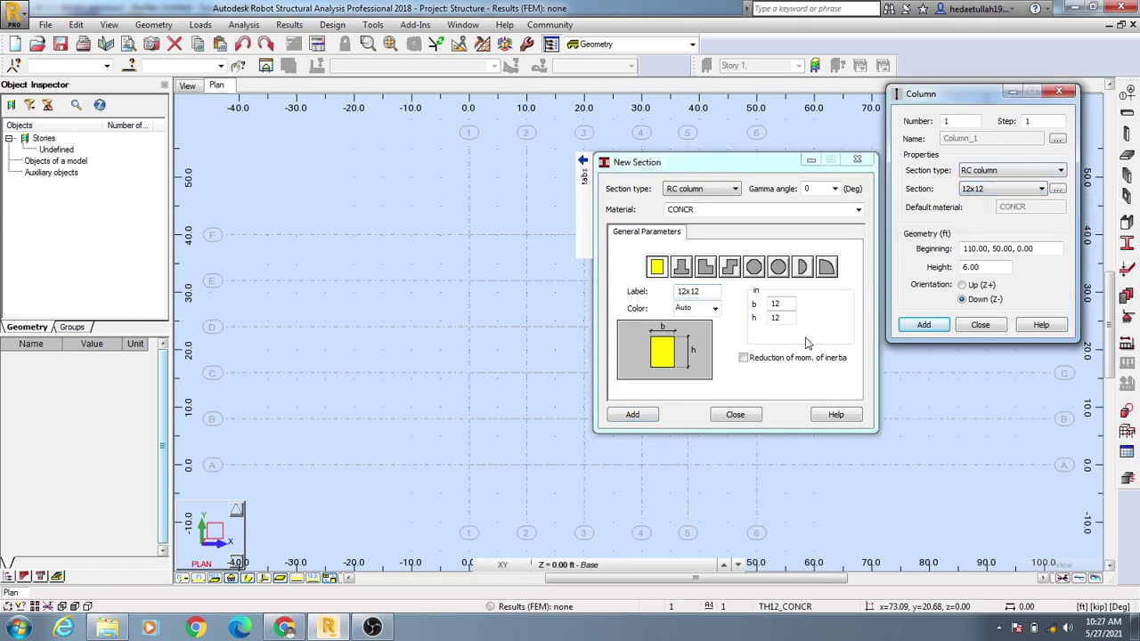
Leave inertia reduction off, change the depth to 15, and switch the section shape to circular
{"action": "left_click", "coordinate": [742, 359]}
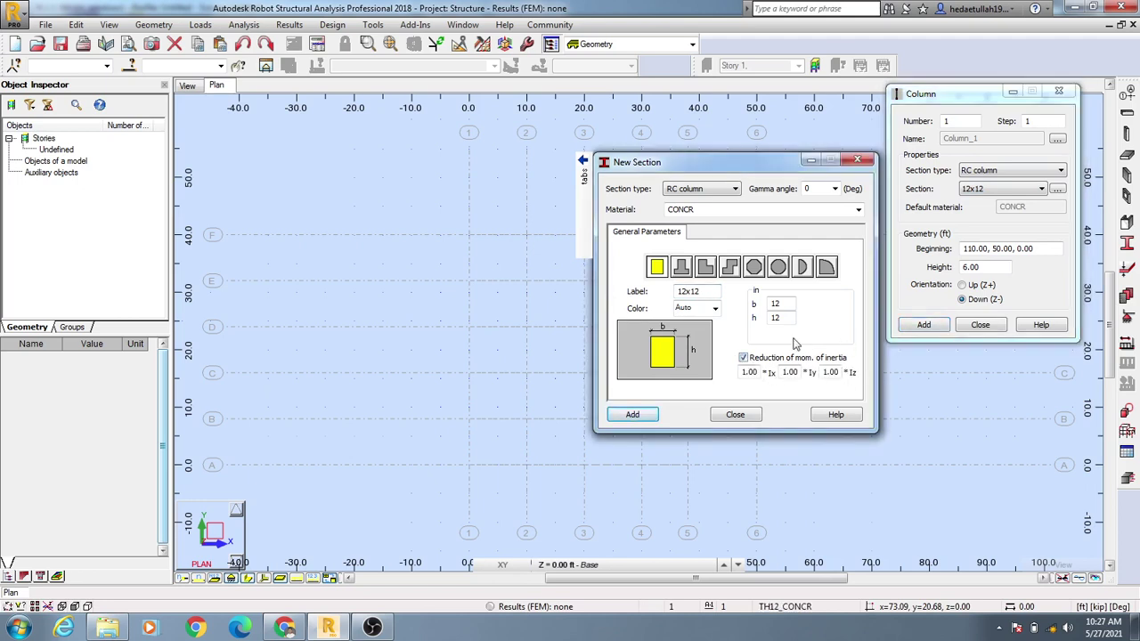
{"action": "left_click", "coordinate": [744, 358]}
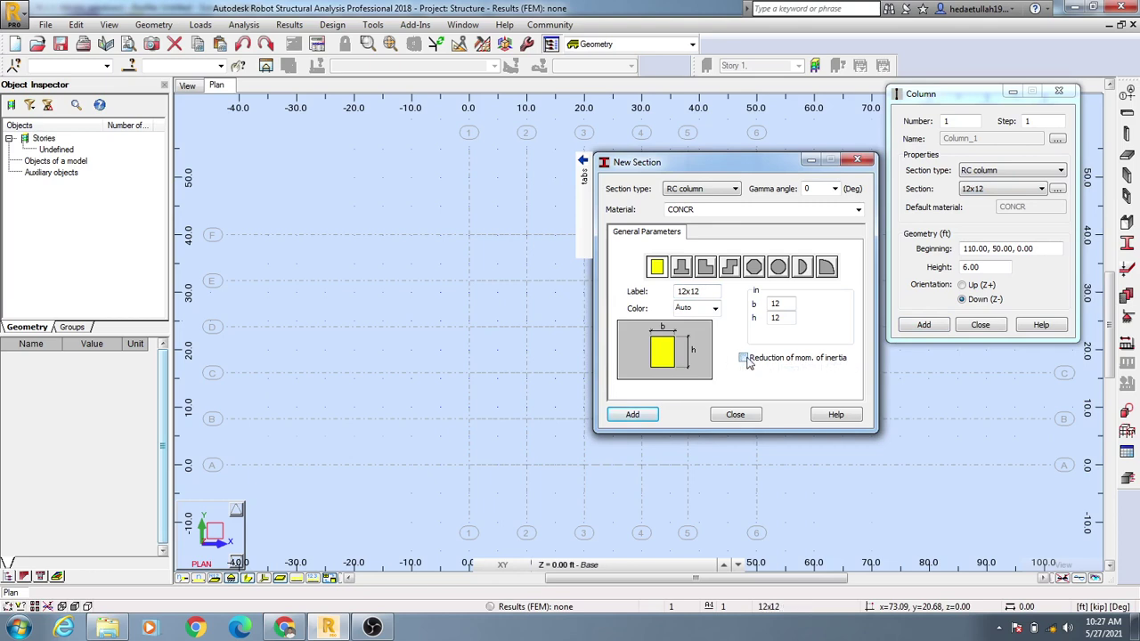
{"action": "double_click", "coordinate": [784, 318]}
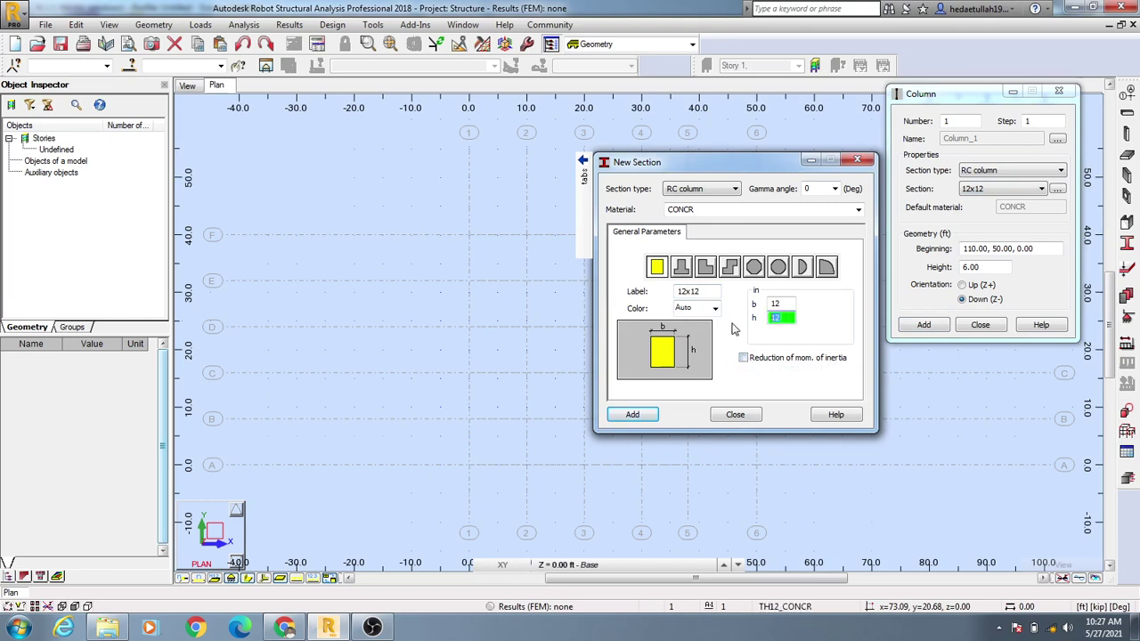
{"action": "type", "text": "15"}
{"action": "key", "text": "shift+Tab"}
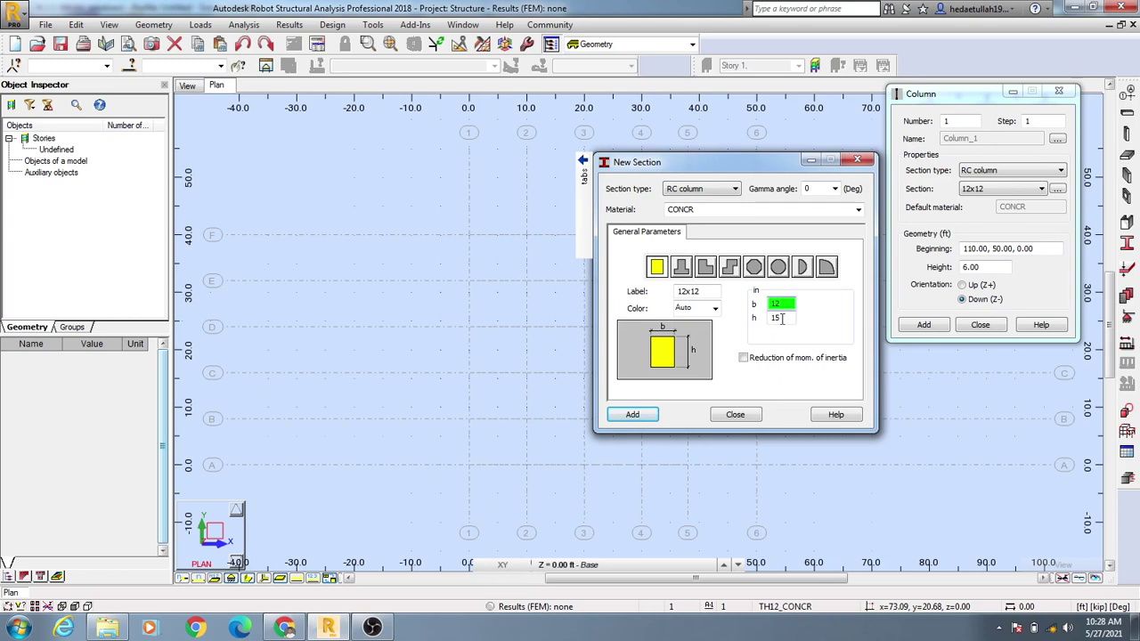
{"action": "key", "text": "Tab"}
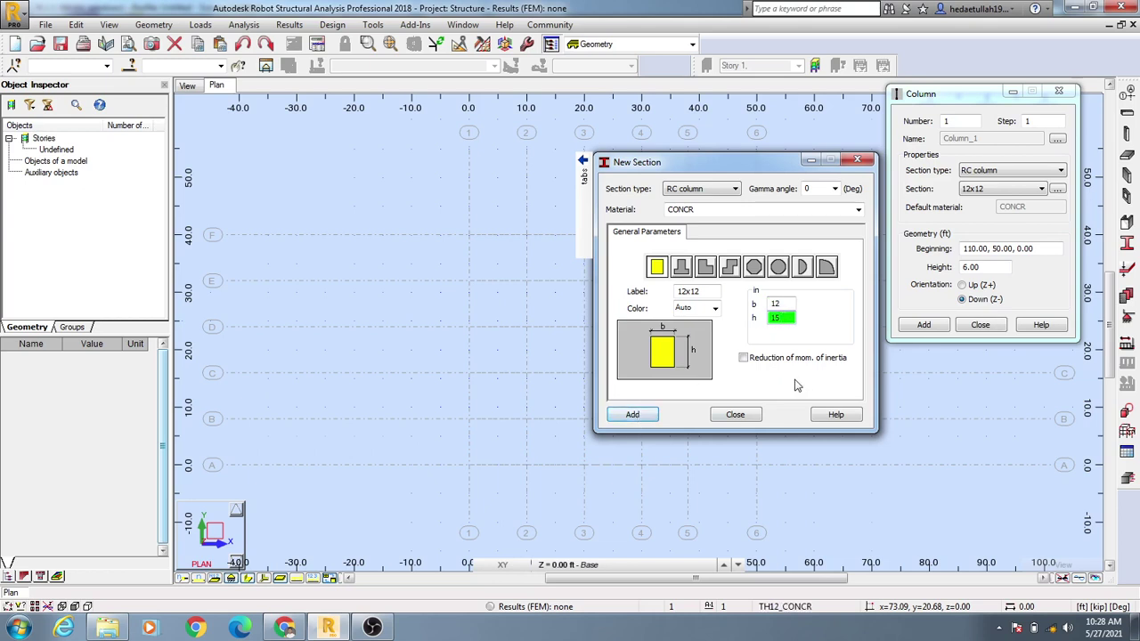
{"action": "left_click", "coordinate": [778, 268]}
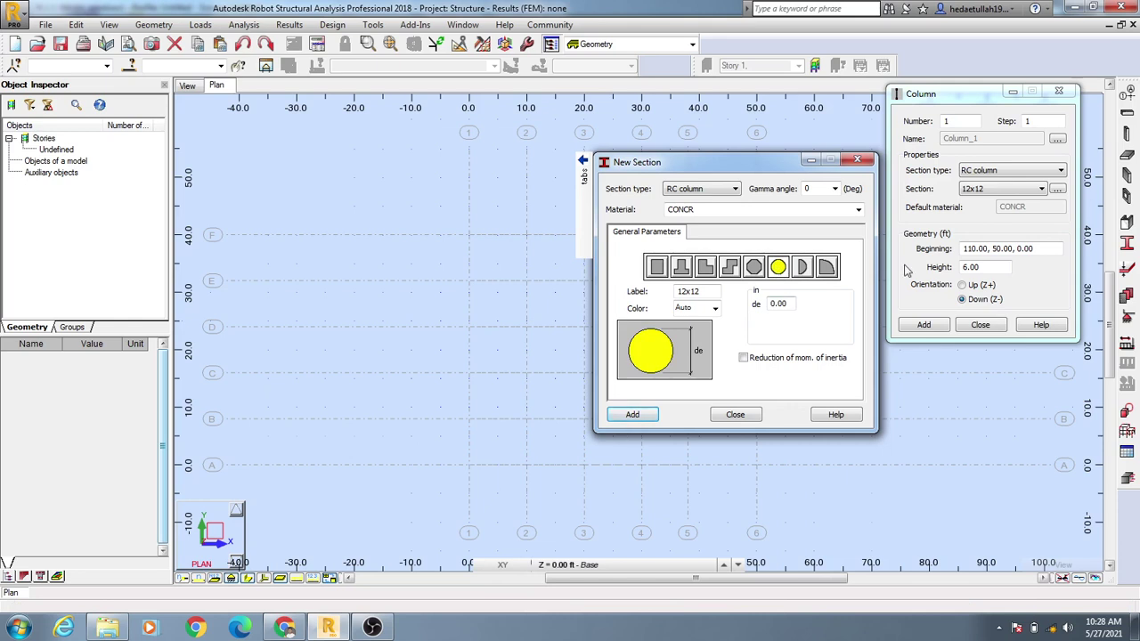
Fill in a circular section R-8 with 16 in diameter and close New Section, keeping 12x12
{"action": "left_click", "coordinate": [973, 190]}
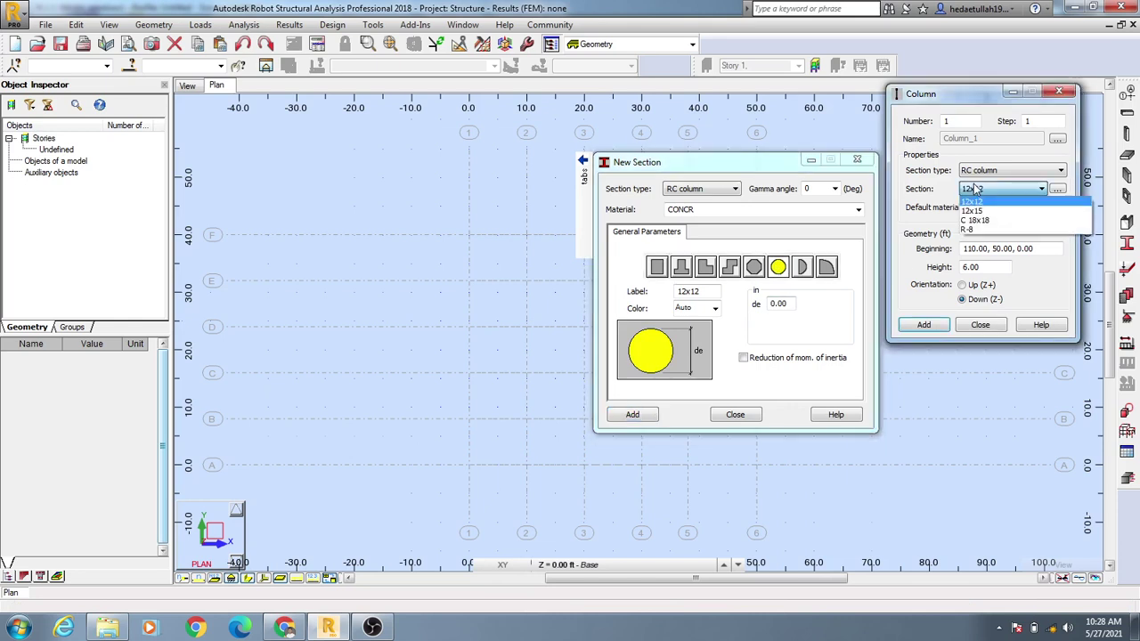
{"action": "left_click", "coordinate": [785, 329]}
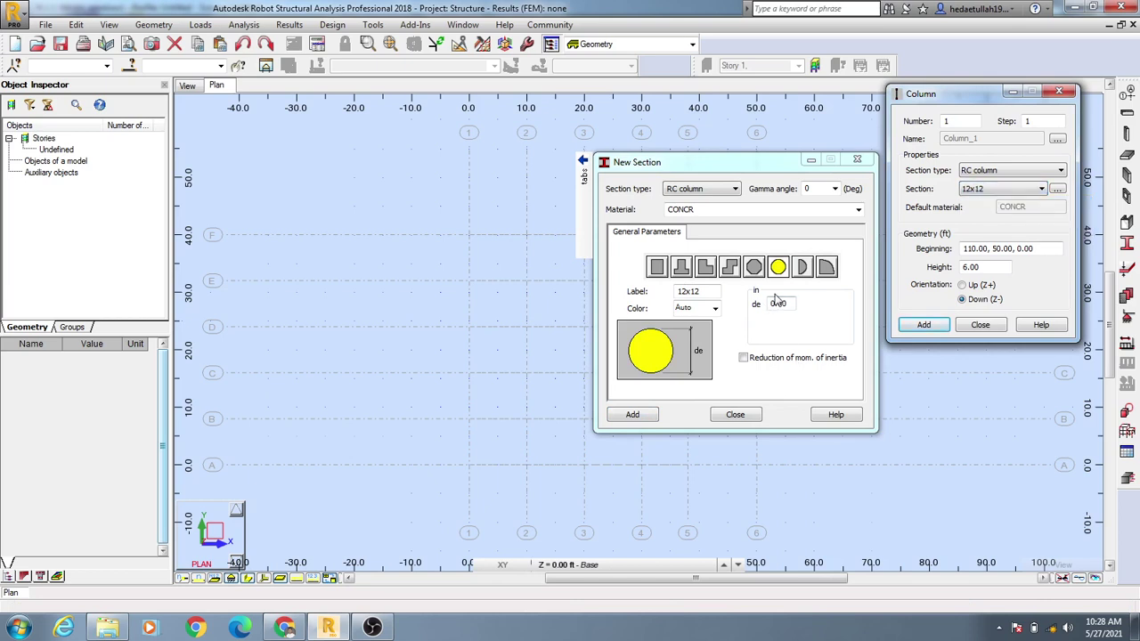
{"action": "left_click", "coordinate": [789, 304]}
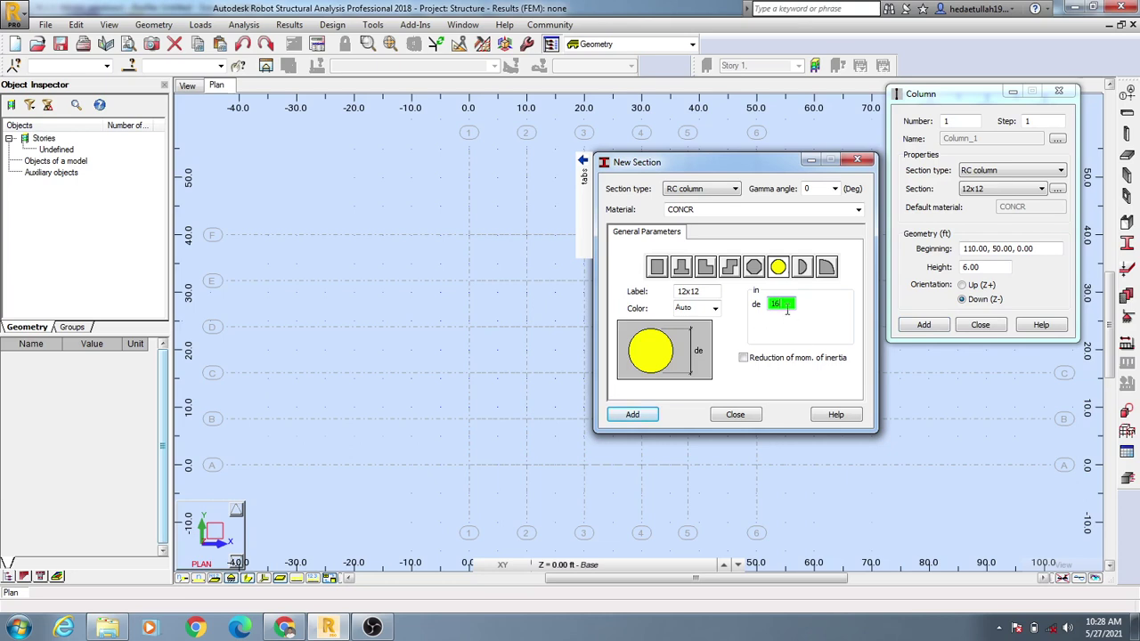
{"action": "double_click", "coordinate": [700, 292]}
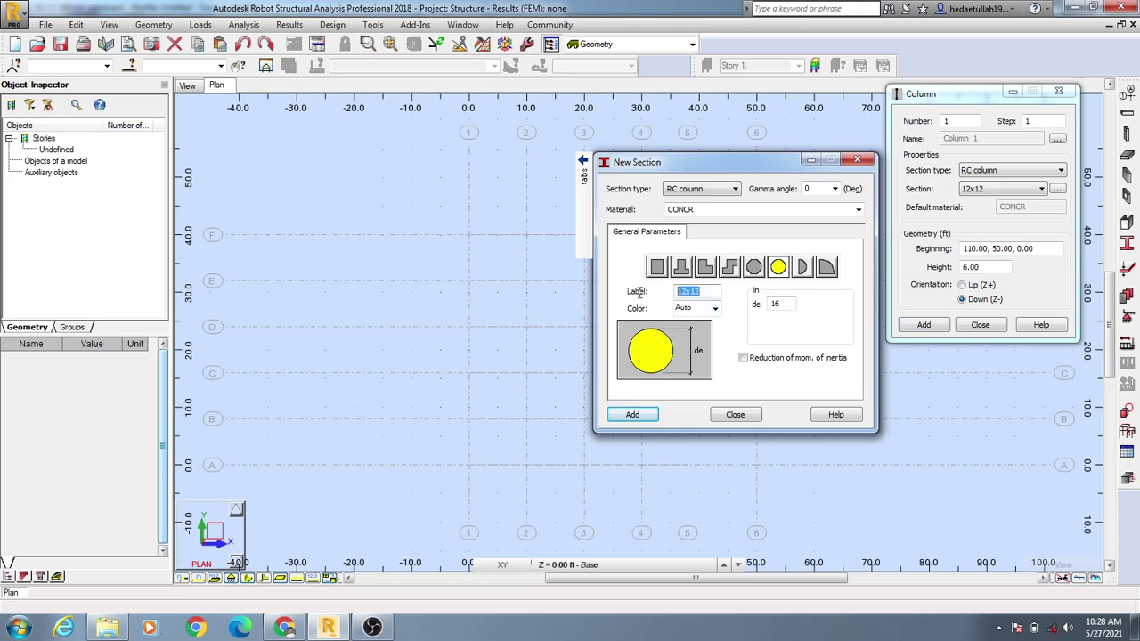
{"action": "type", "text": "R-8"}
{"action": "left_click", "coordinate": [741, 413]}
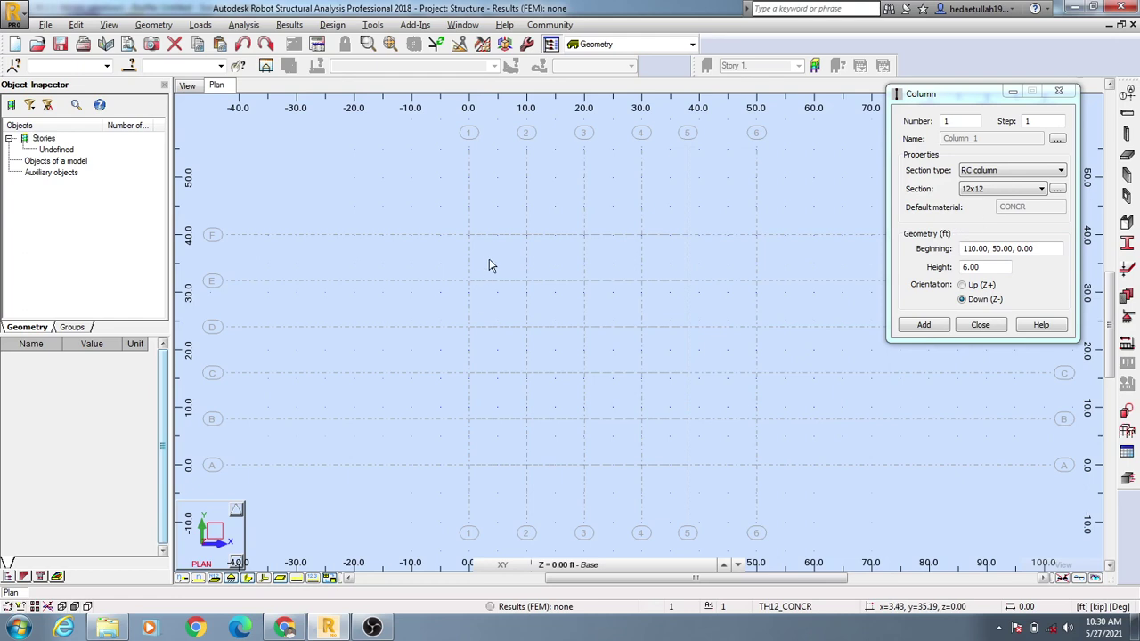
Keep the 12x12 section and set the column beginning at grid F/1 (0.00, 40.00, 0.00)
{"action": "left_click", "coordinate": [995, 191]}
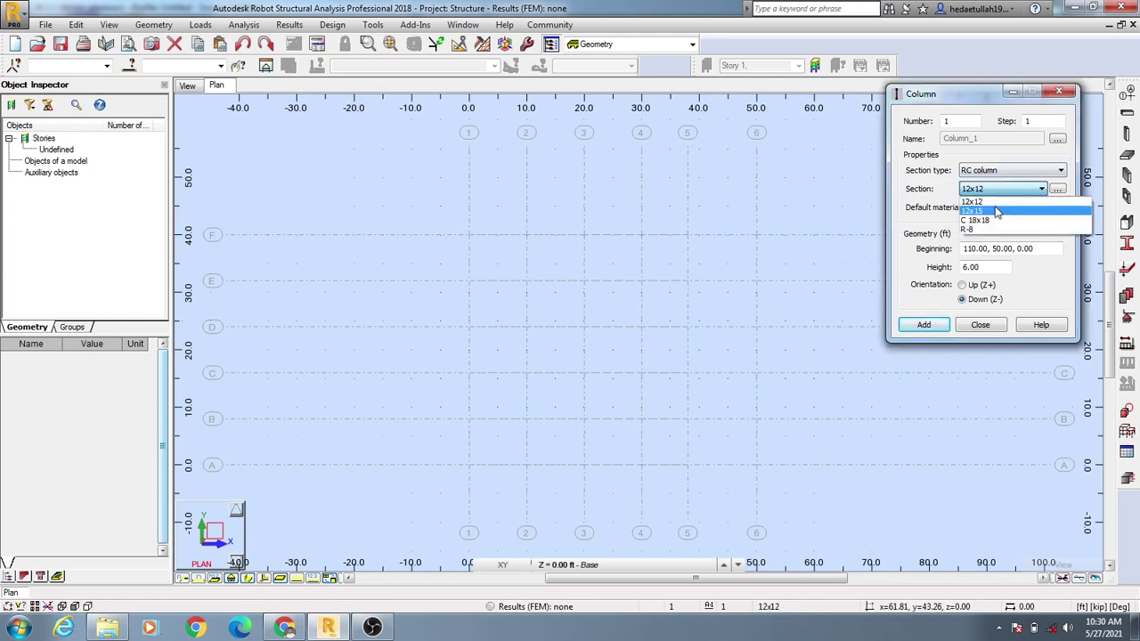
{"action": "left_click", "coordinate": [1002, 202]}
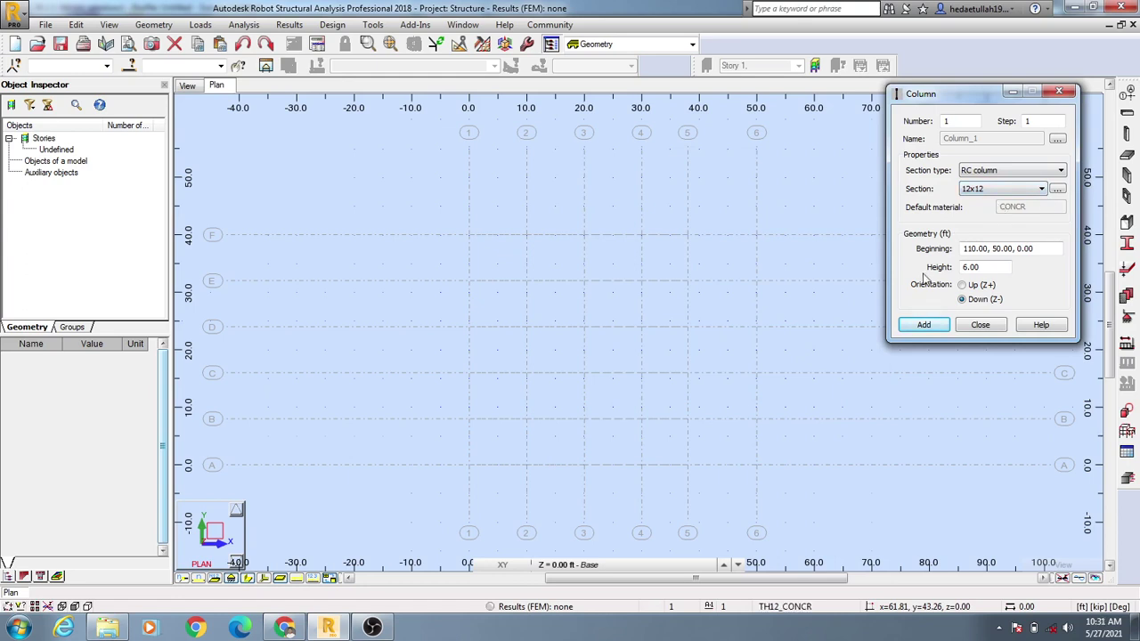
{"action": "left_click", "coordinate": [964, 249]}
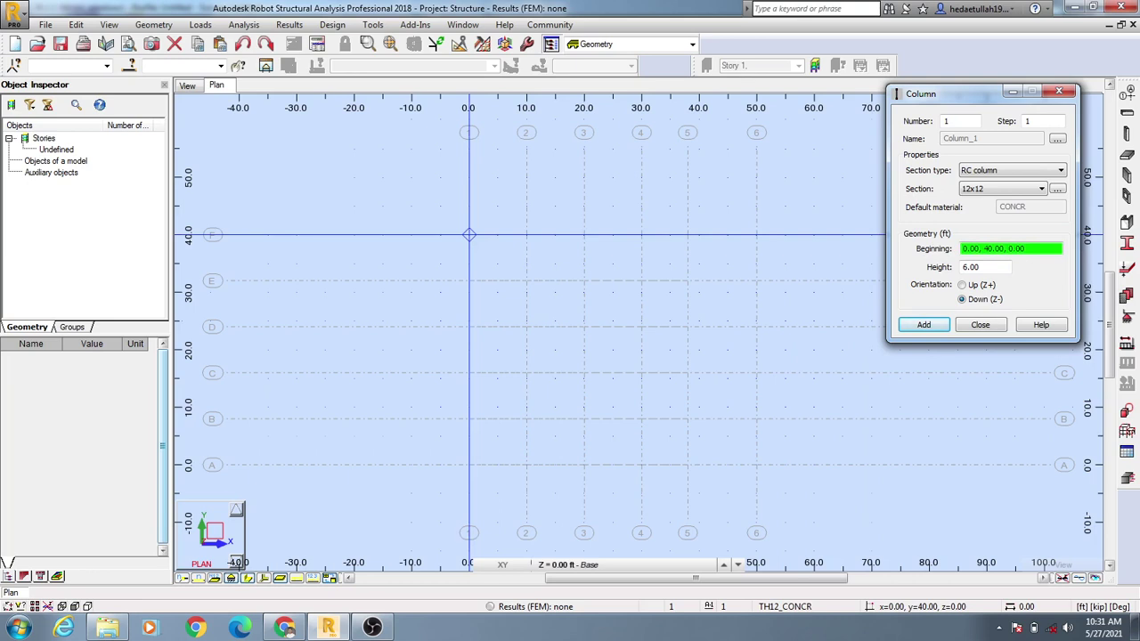
{"action": "left_click", "coordinate": [978, 268]}
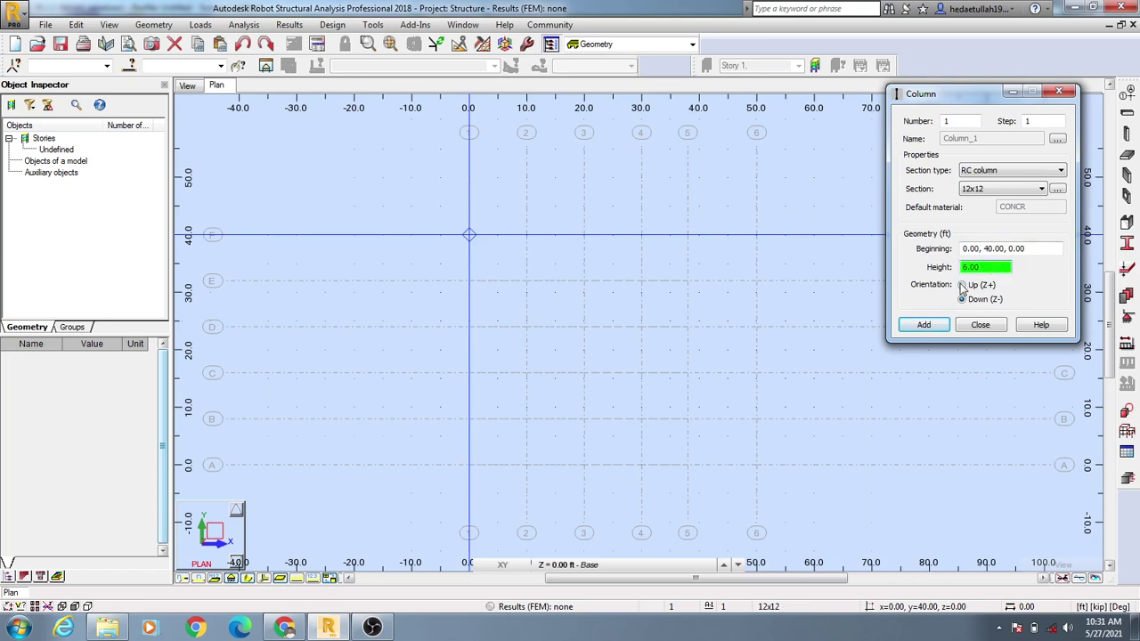
Leave the column orientation at Down (Z-) and select the 6.00 ft height for editing
{"action": "left_click", "coordinate": [963, 285]}
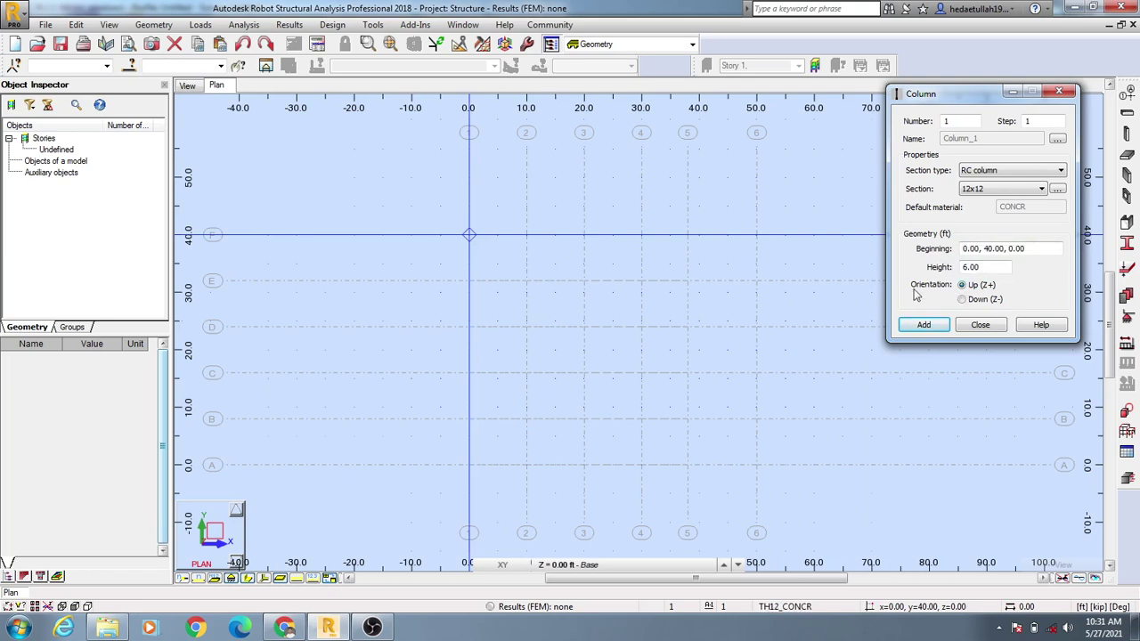
{"action": "left_click", "coordinate": [963, 300]}
{"action": "left_click", "coordinate": [962, 285]}
{"action": "left_click", "coordinate": [962, 301]}
{"action": "left_click", "coordinate": [962, 285]}
{"action": "left_click", "coordinate": [962, 300]}
{"action": "left_click", "coordinate": [979, 301]}
{"action": "double_click", "coordinate": [990, 266]}
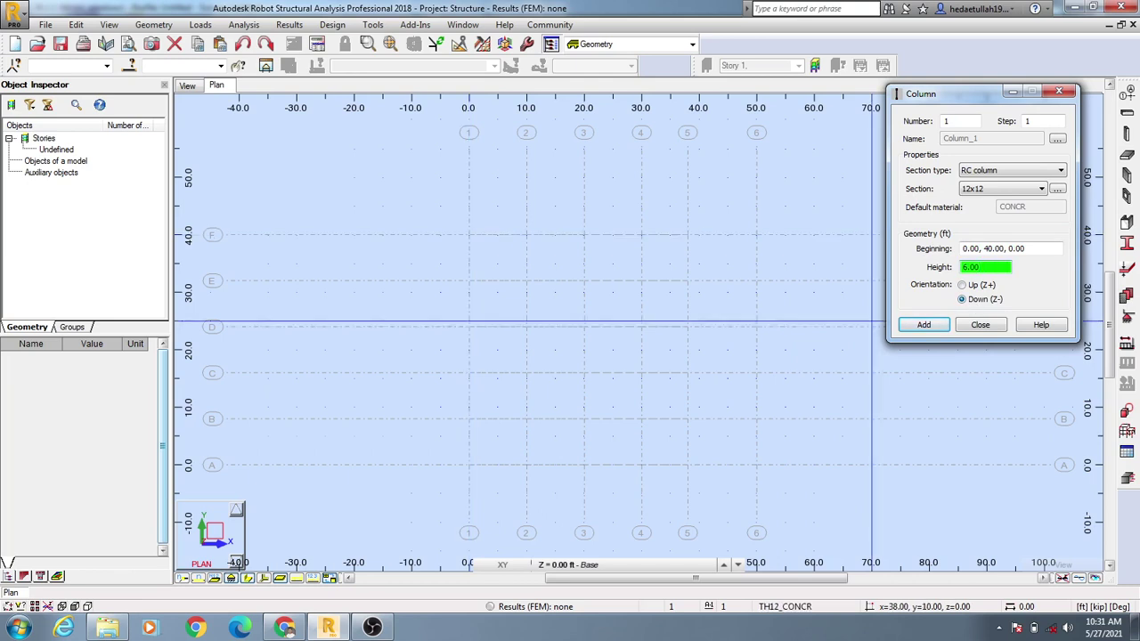
{"action": "left_click", "coordinate": [629, 565]}
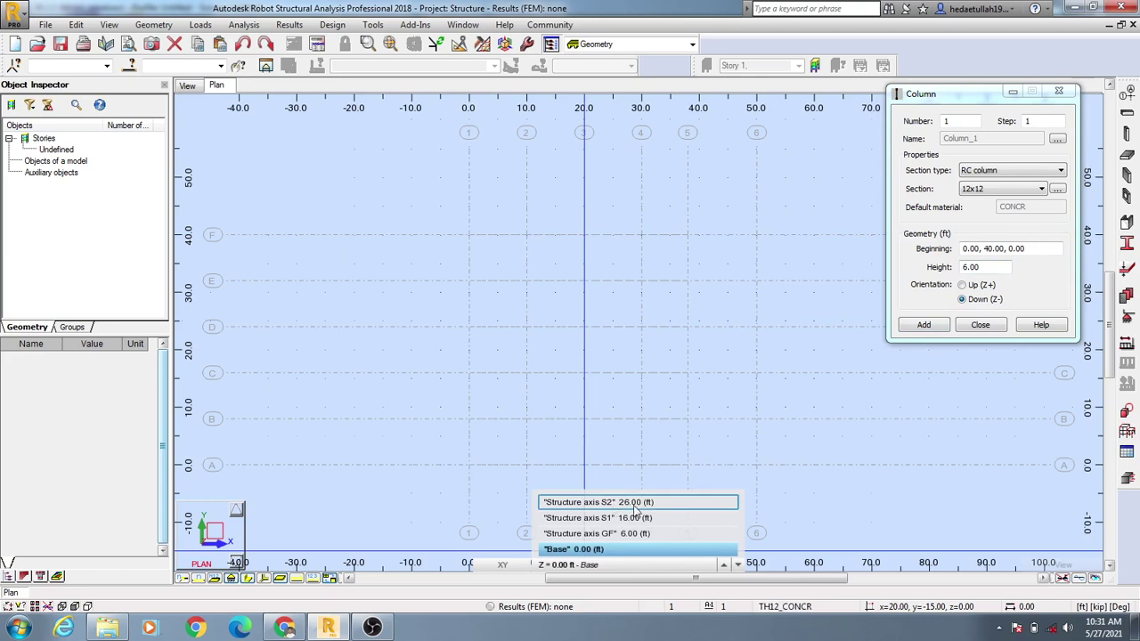
Work at level Structure axis S2 and add the first 12x12 column with height 26.00 ft
{"action": "left_click", "coordinate": [636, 505]}
{"action": "left_click", "coordinate": [571, 566]}
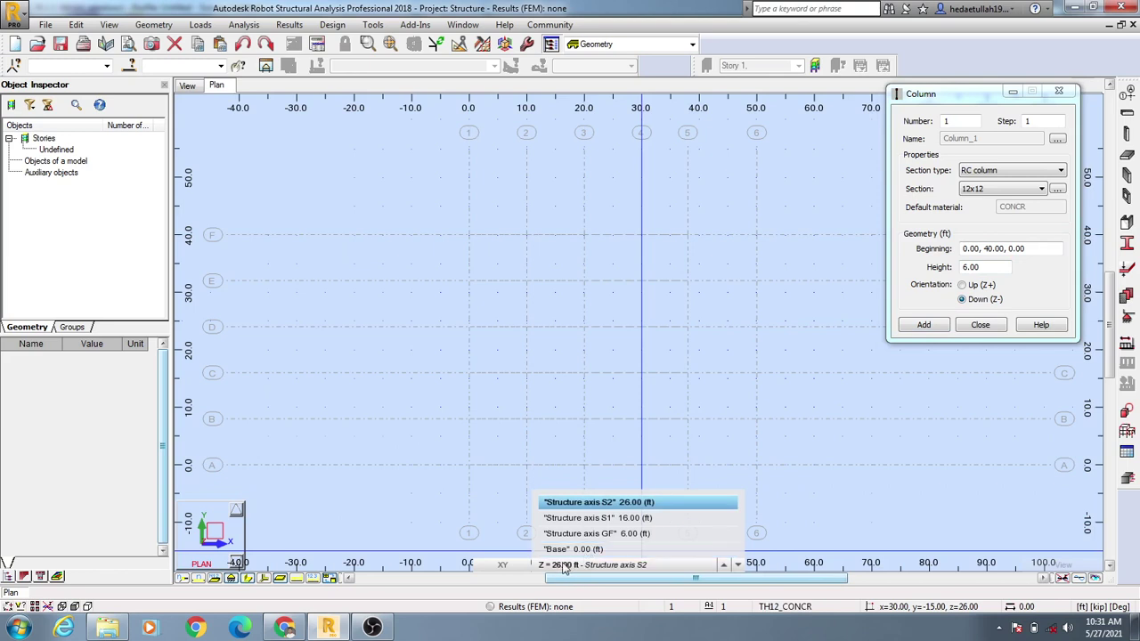
{"action": "left_click", "coordinate": [987, 266]}
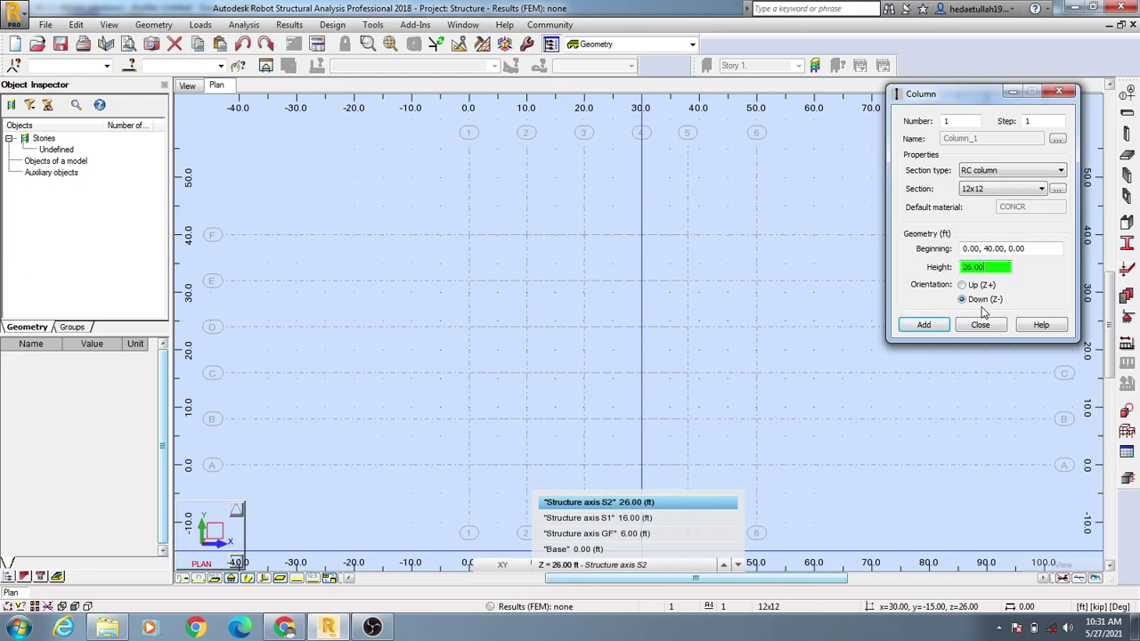
{"action": "left_click", "coordinate": [580, 503]}
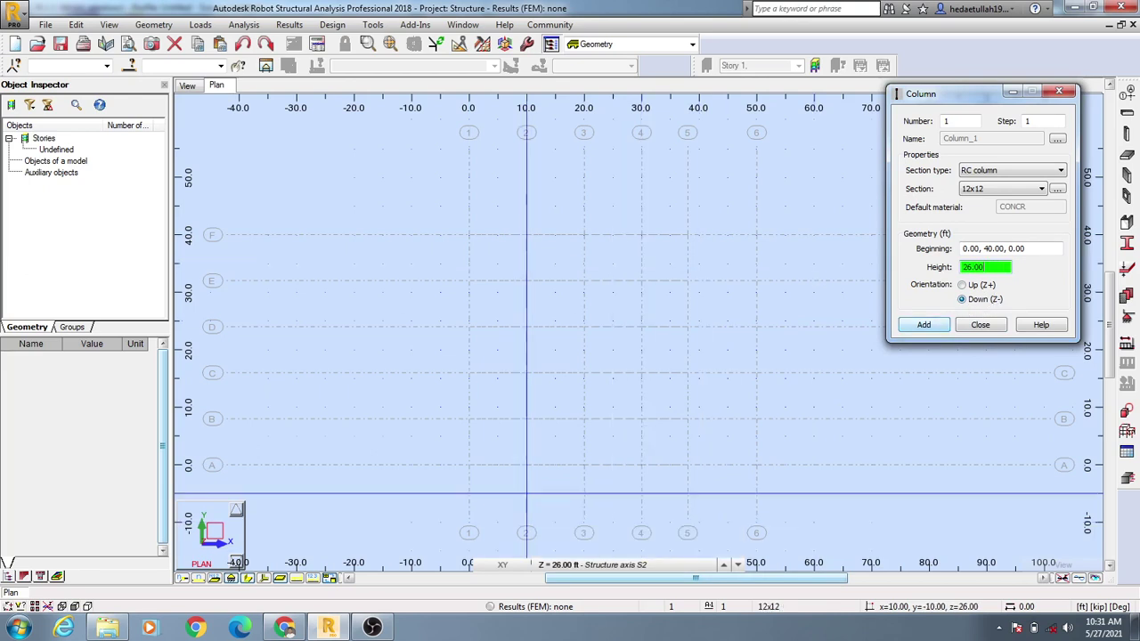
{"action": "left_click", "coordinate": [995, 268]}
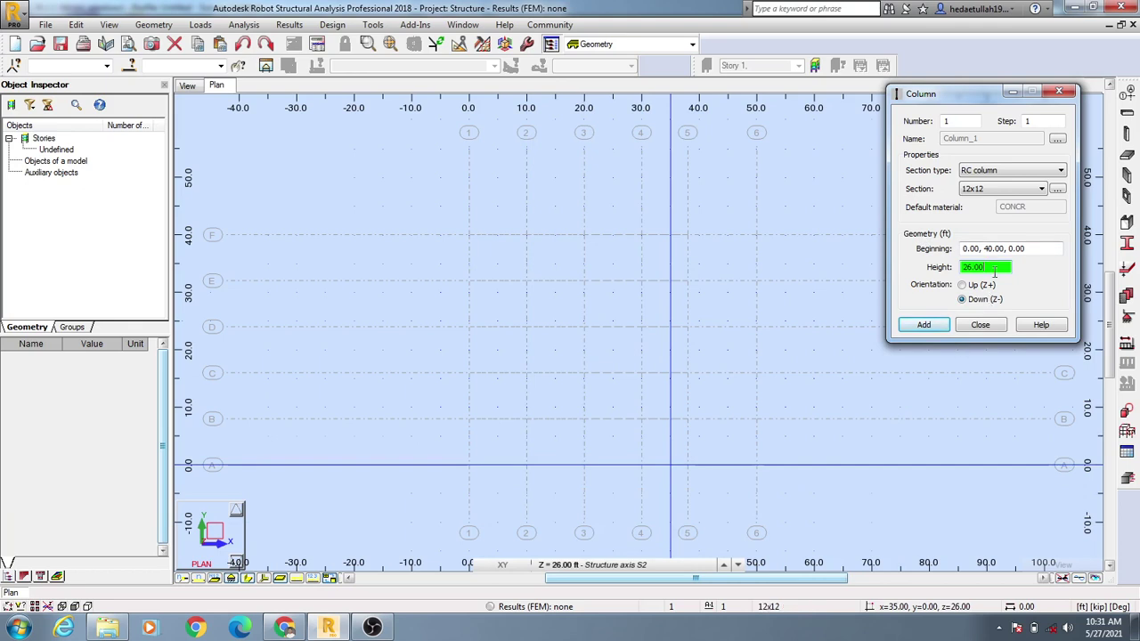
{"action": "key", "text": "Return"}
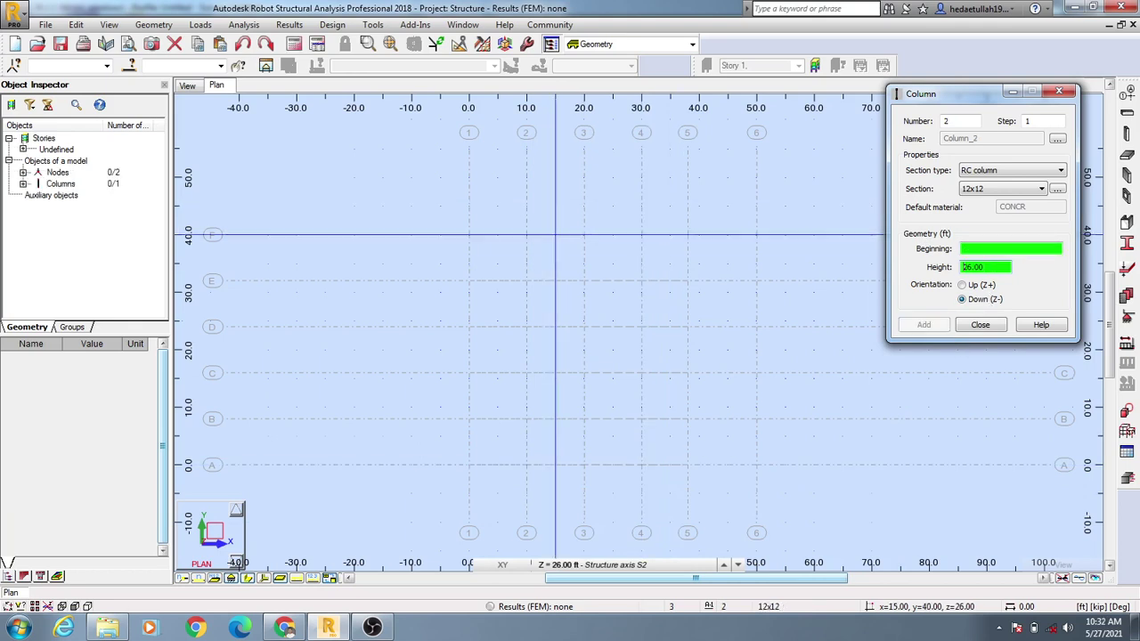
Place 12x12 columns along row F at x = 0, 10, 20, 30, 38, 50, then select section 12x15
{"action": "left_click", "coordinate": [468, 234]}
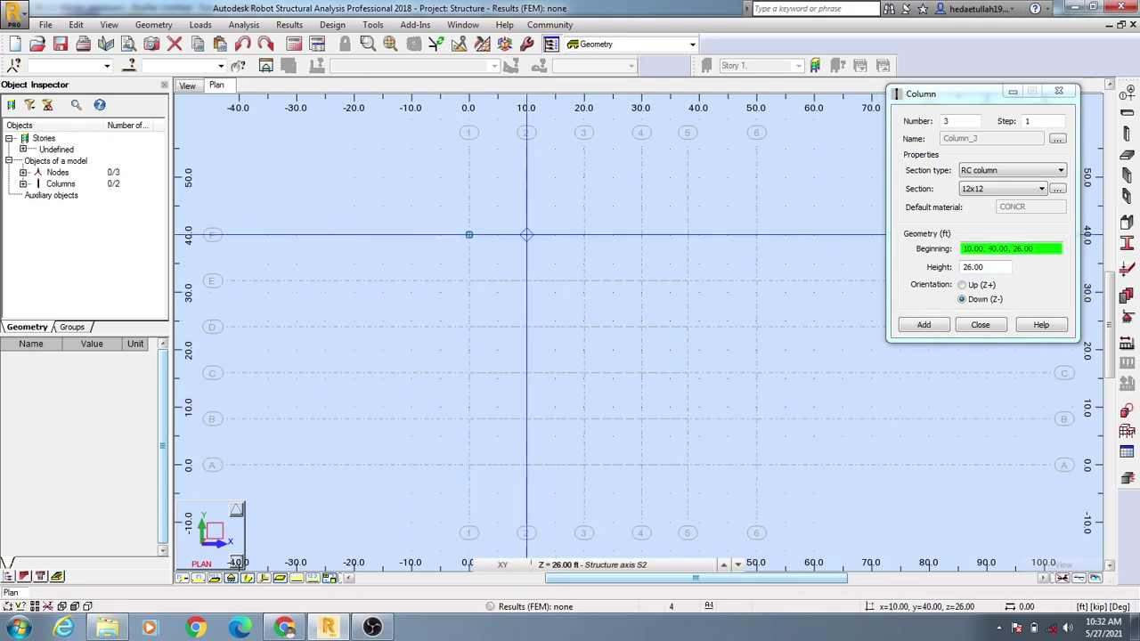
{"action": "left_click", "coordinate": [527, 235]}
{"action": "left_click", "coordinate": [583, 234]}
{"action": "left_click", "coordinate": [641, 235]}
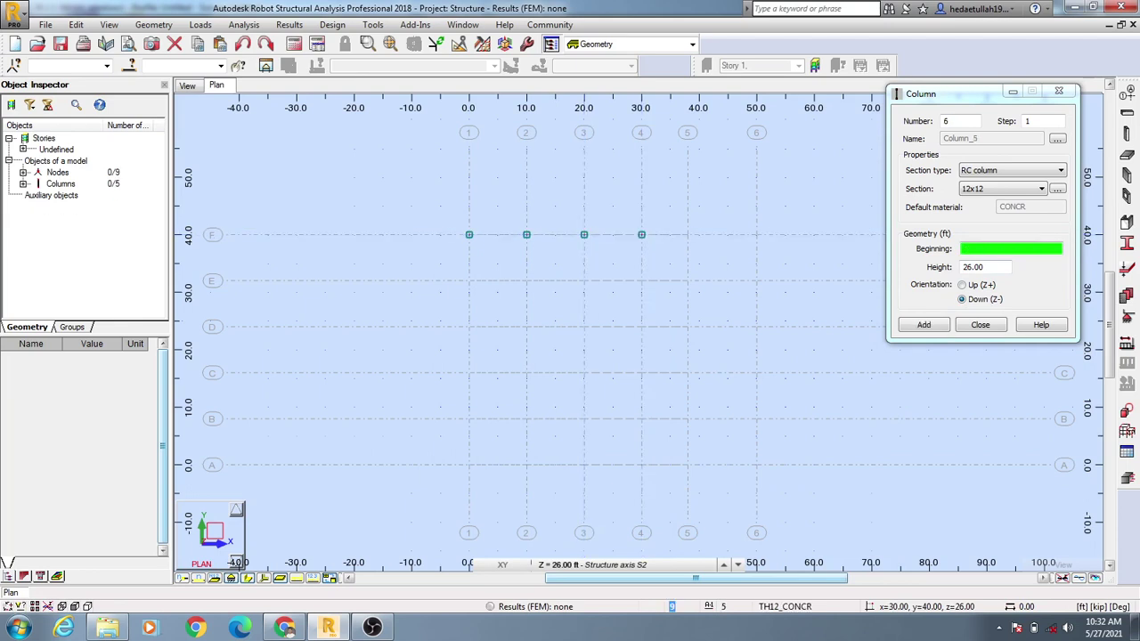
{"action": "left_click", "coordinate": [688, 235]}
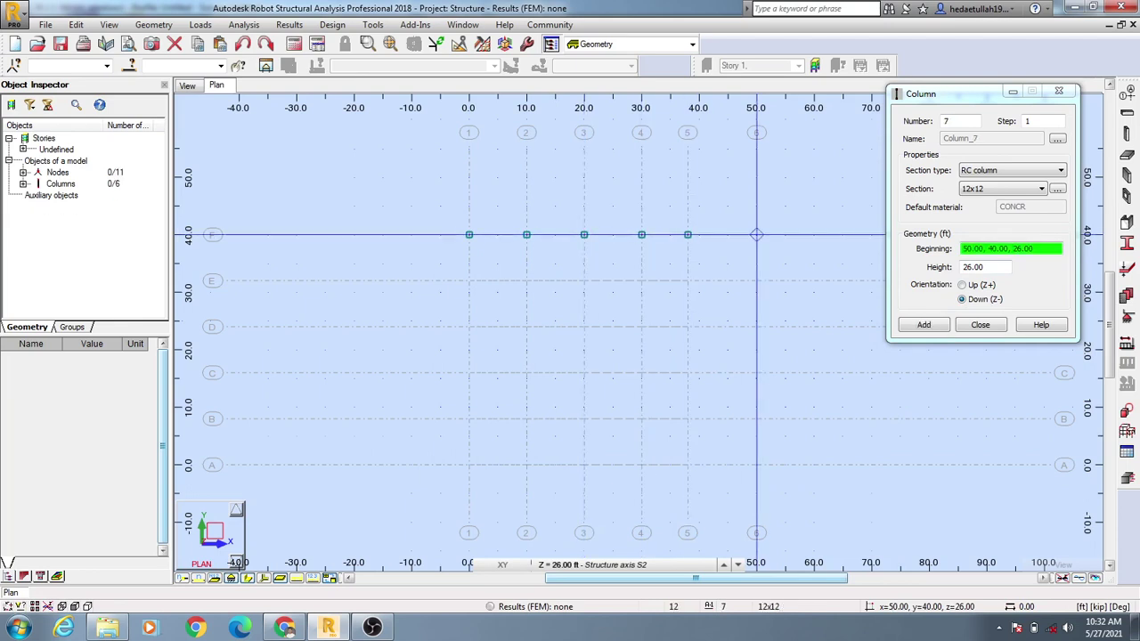
{"action": "left_click", "coordinate": [757, 234]}
{"action": "left_click", "coordinate": [1041, 189]}
{"action": "left_click", "coordinate": [985, 216]}
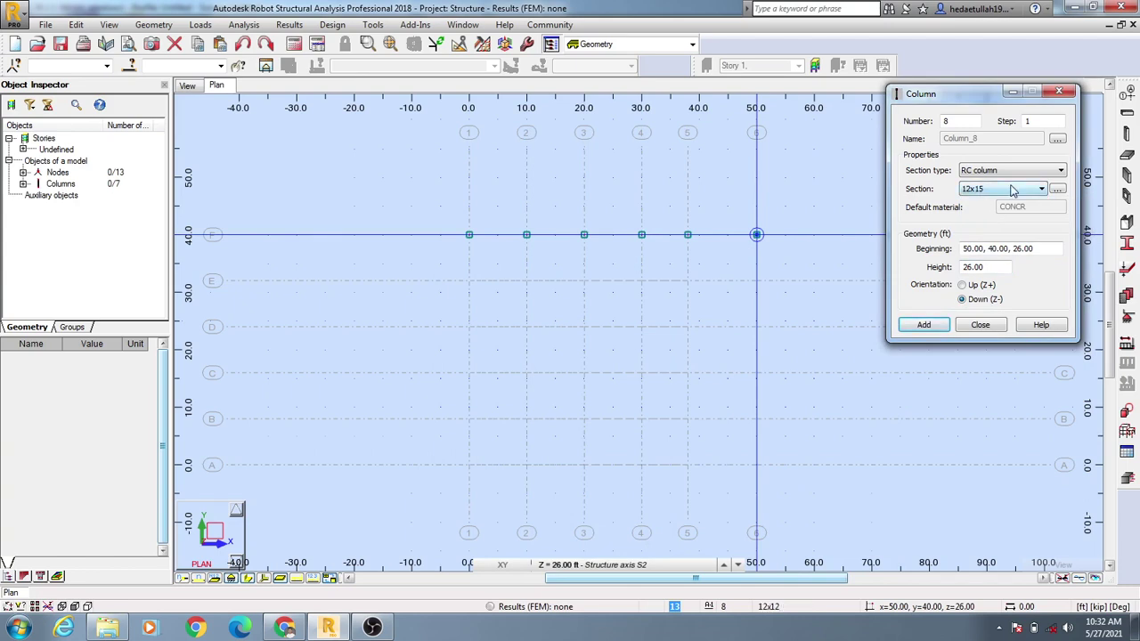
Place 12x15 columns along row E at x = 0, 10, 20, 30, 38 and 50
{"action": "left_click", "coordinate": [996, 267]}
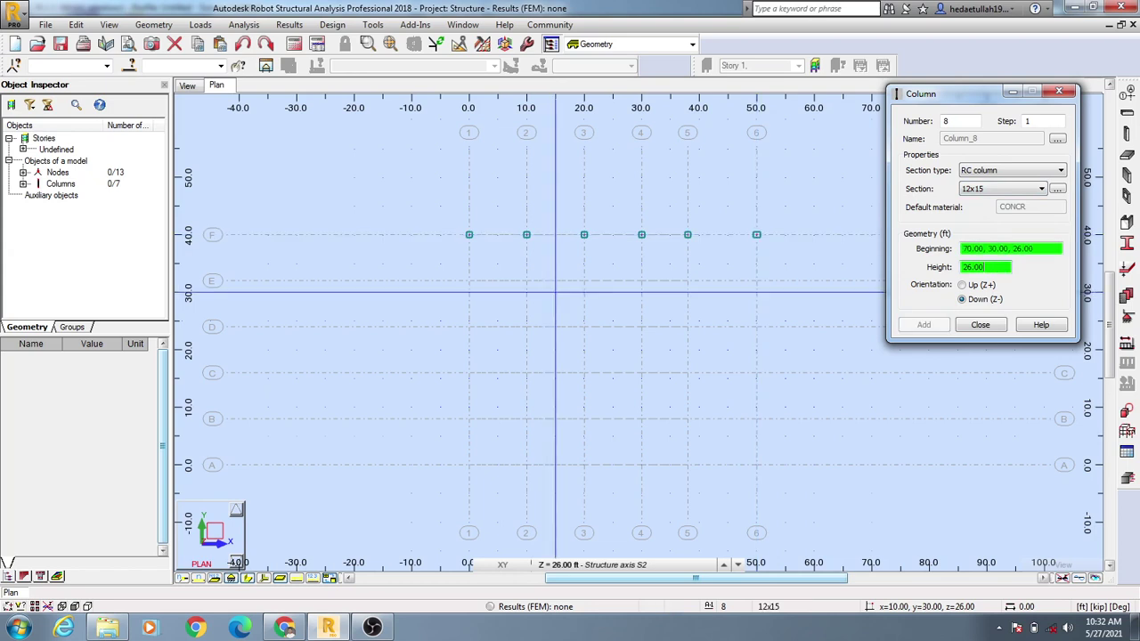
{"action": "left_click", "coordinate": [468, 281]}
{"action": "left_click", "coordinate": [526, 281]}
{"action": "left_click", "coordinate": [583, 281]}
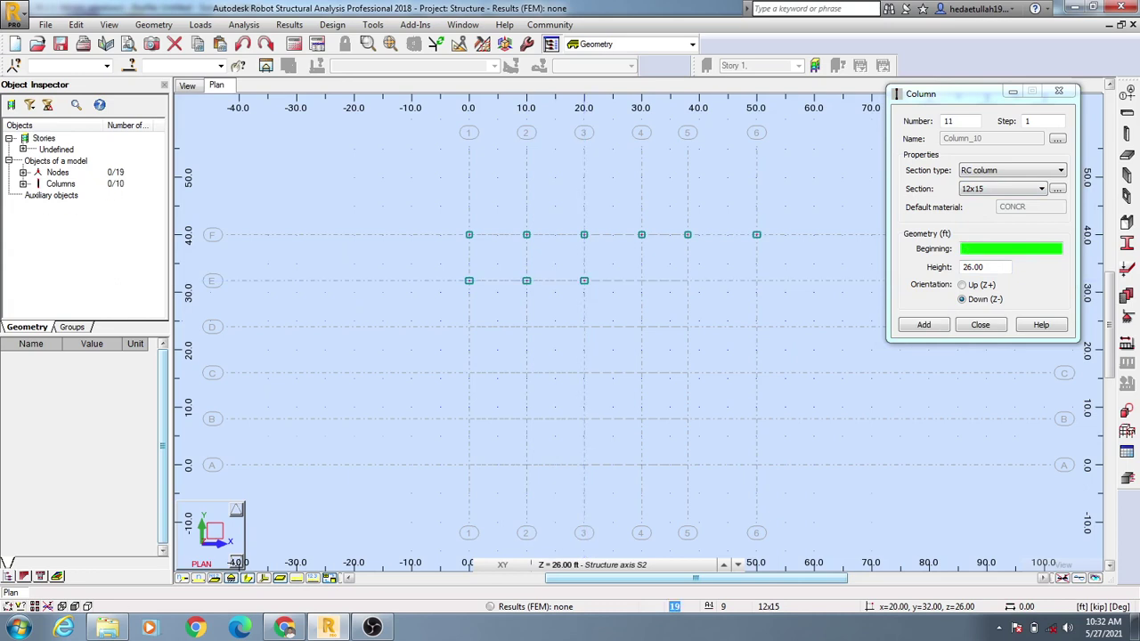
{"action": "left_click", "coordinate": [642, 281]}
{"action": "left_click", "coordinate": [688, 280]}
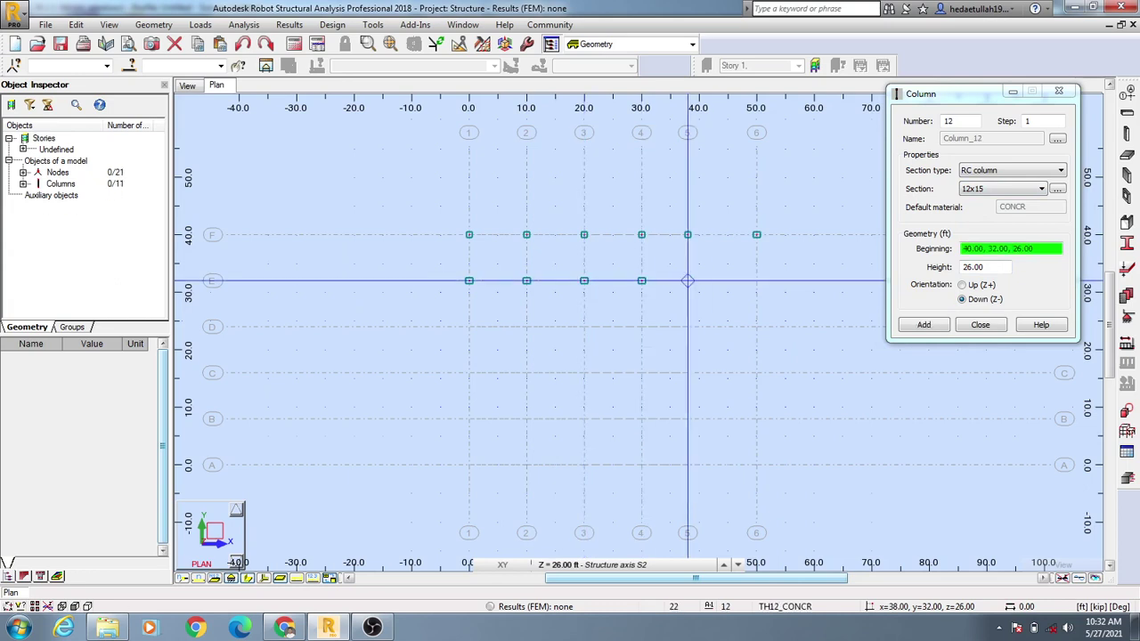
{"action": "left_click", "coordinate": [757, 281]}
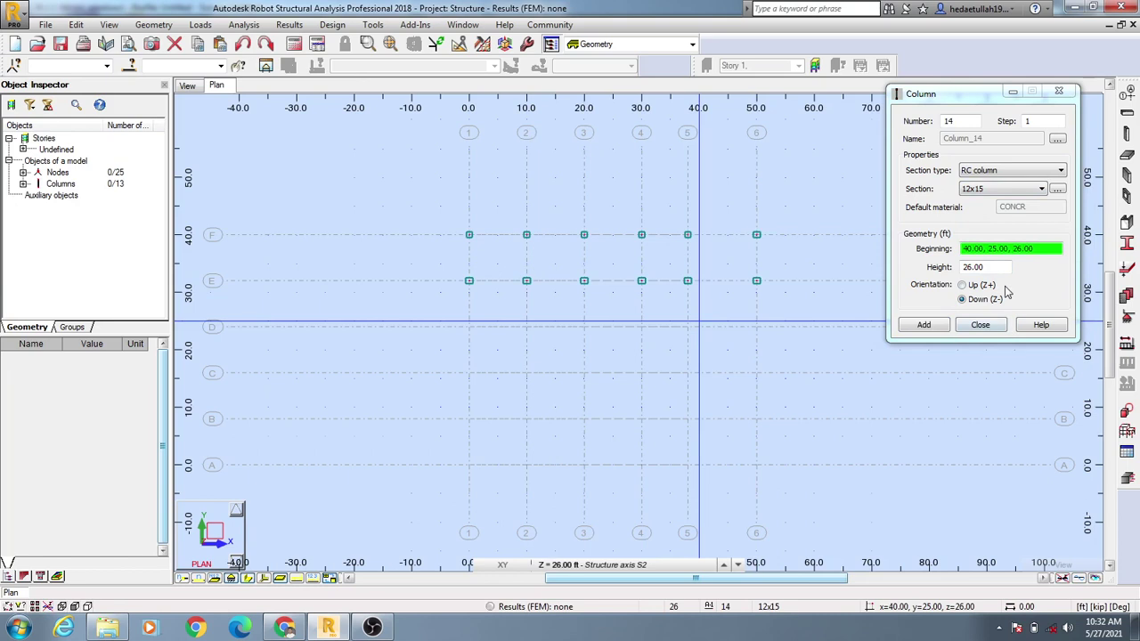
{"action": "left_click", "coordinate": [1004, 190]}
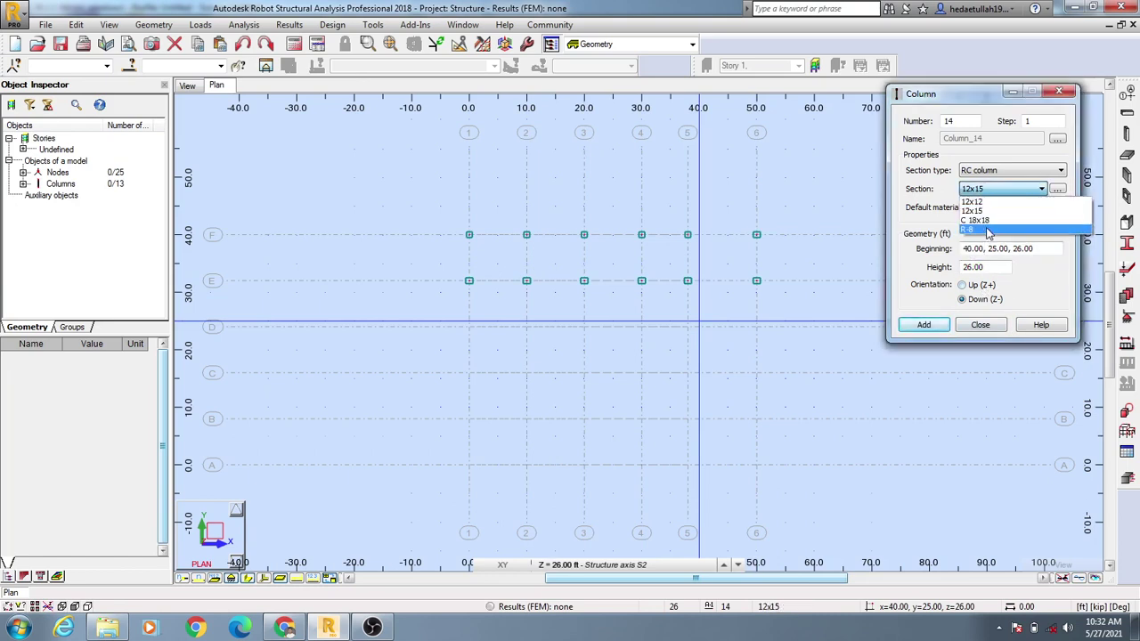
Choose the circular R-8 section at level S2 and add a column at point (40, 25)
{"action": "left_click", "coordinate": [978, 230]}
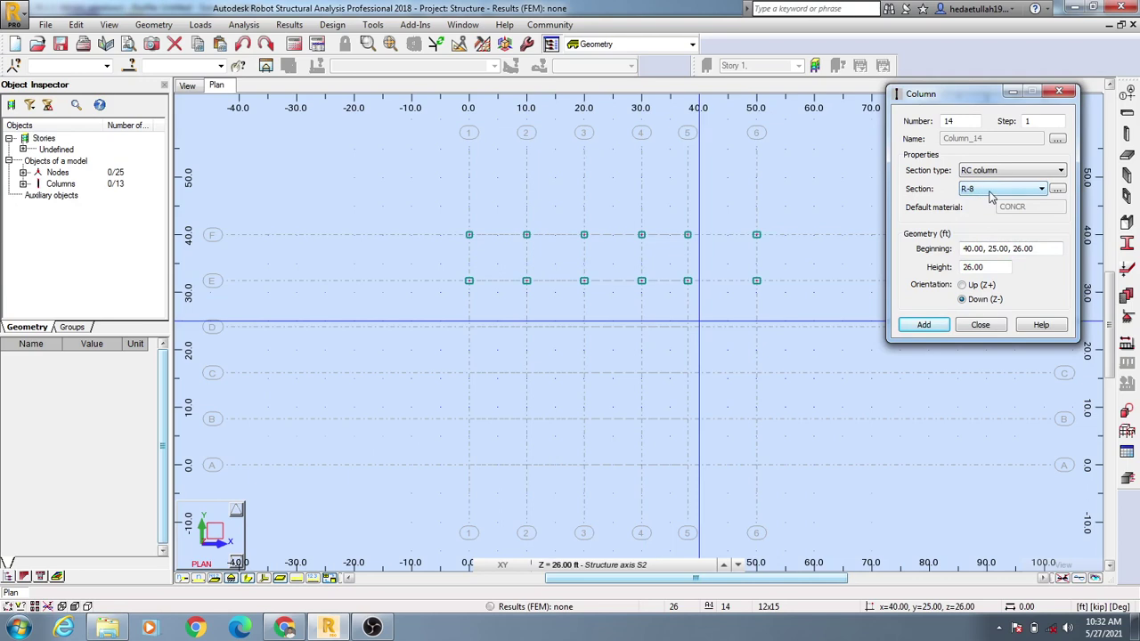
{"action": "left_click", "coordinate": [995, 268]}
{"action": "left_click", "coordinate": [701, 567]}
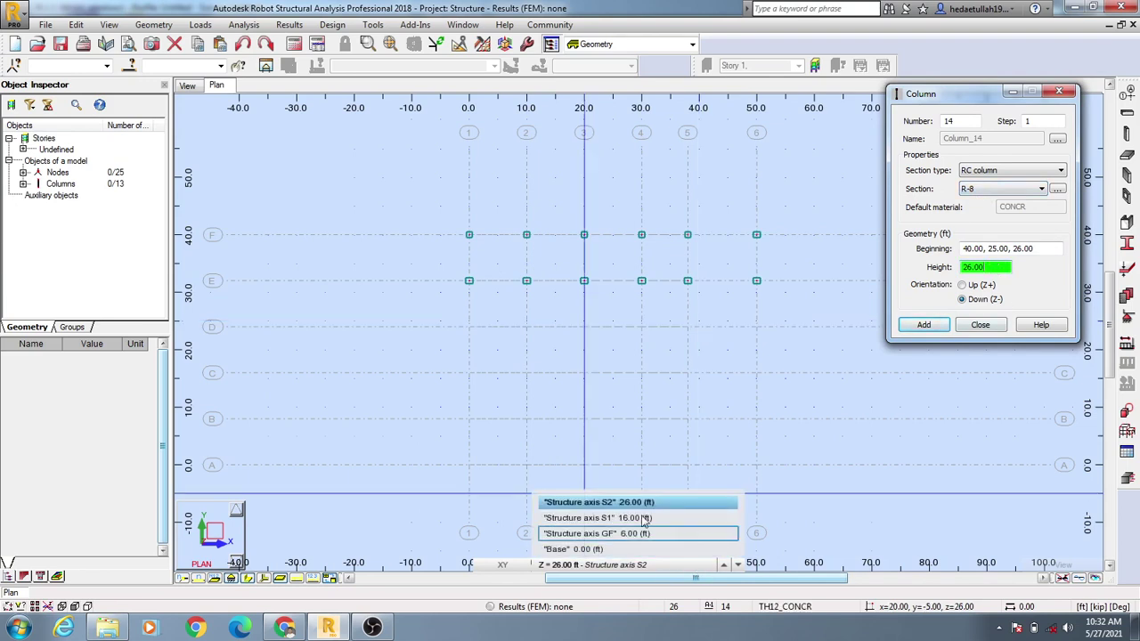
{"action": "left_click", "coordinate": [959, 349]}
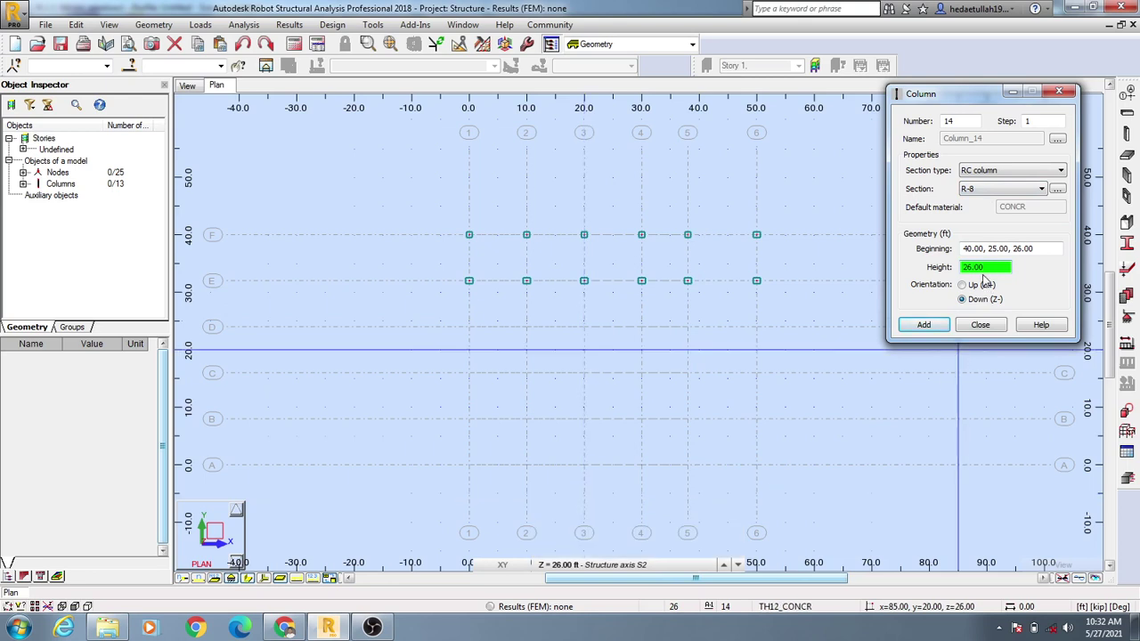
{"action": "key", "text": "Return"}
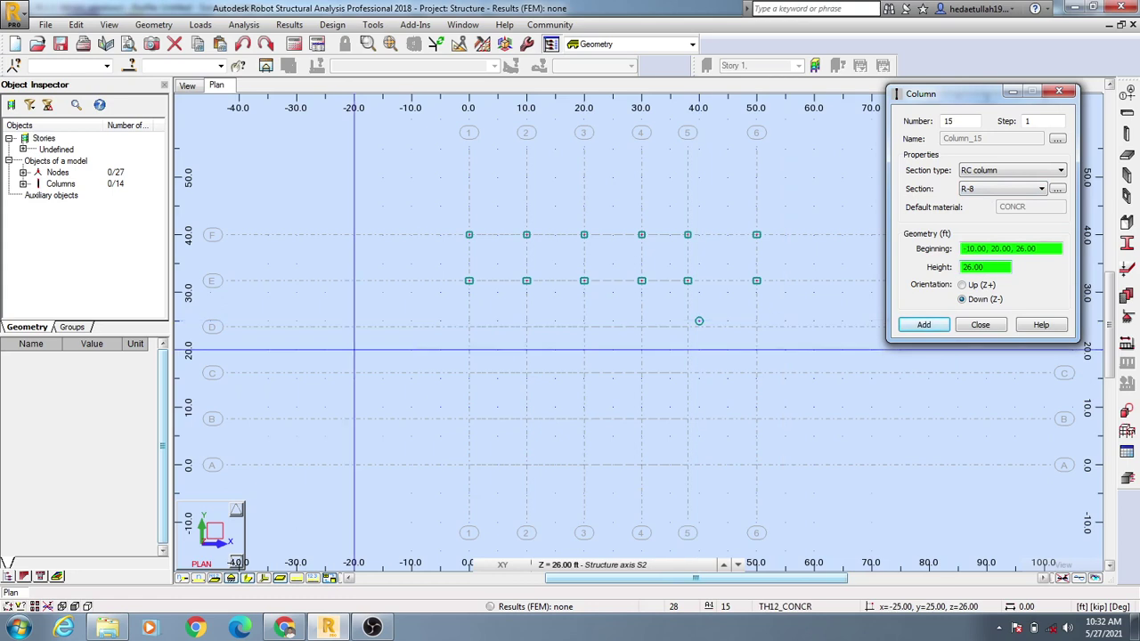
Place R-8 columns along row D at x = 0, 10, 20, 30, 50 and 38
{"action": "left_click", "coordinate": [470, 326]}
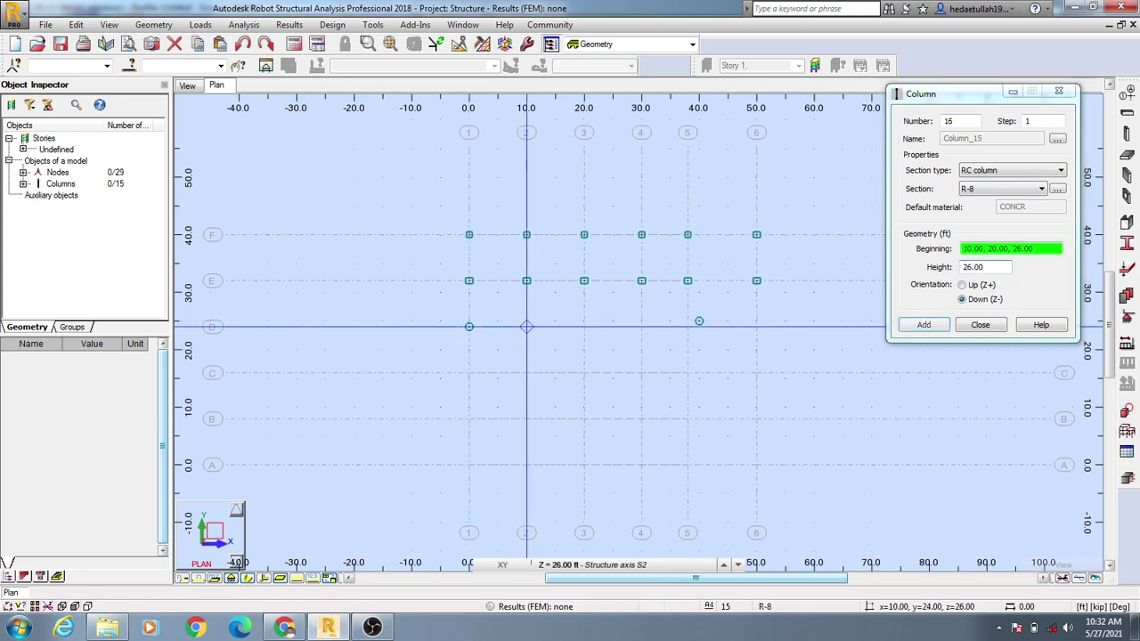
{"action": "left_click", "coordinate": [527, 327]}
{"action": "left_click", "coordinate": [583, 327]}
{"action": "left_click", "coordinate": [641, 327]}
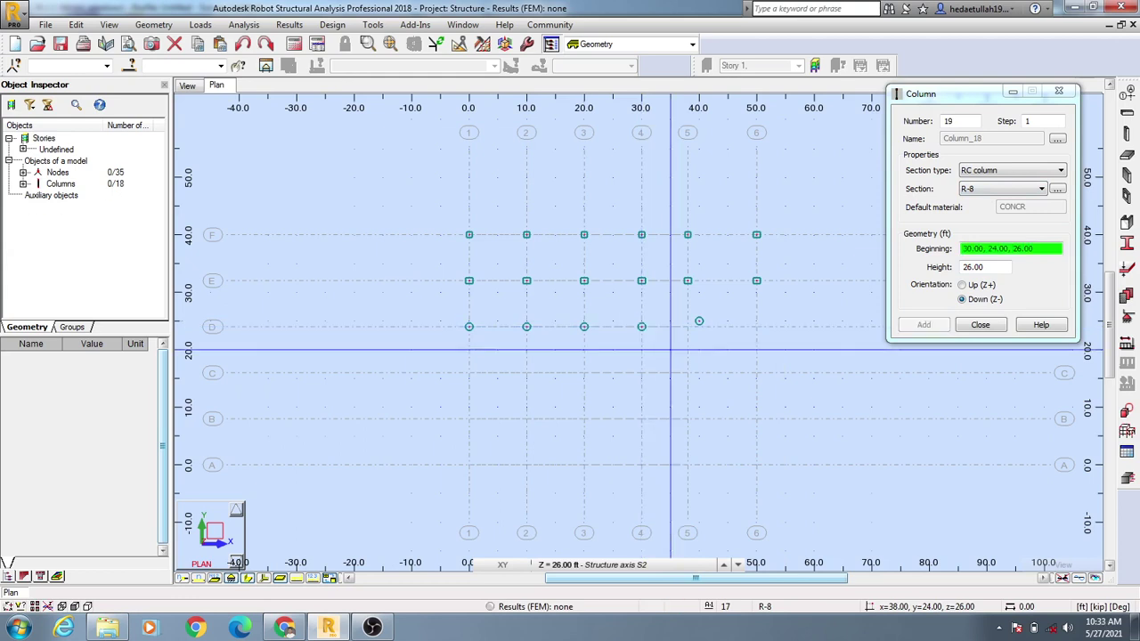
{"action": "left_click", "coordinate": [756, 327]}
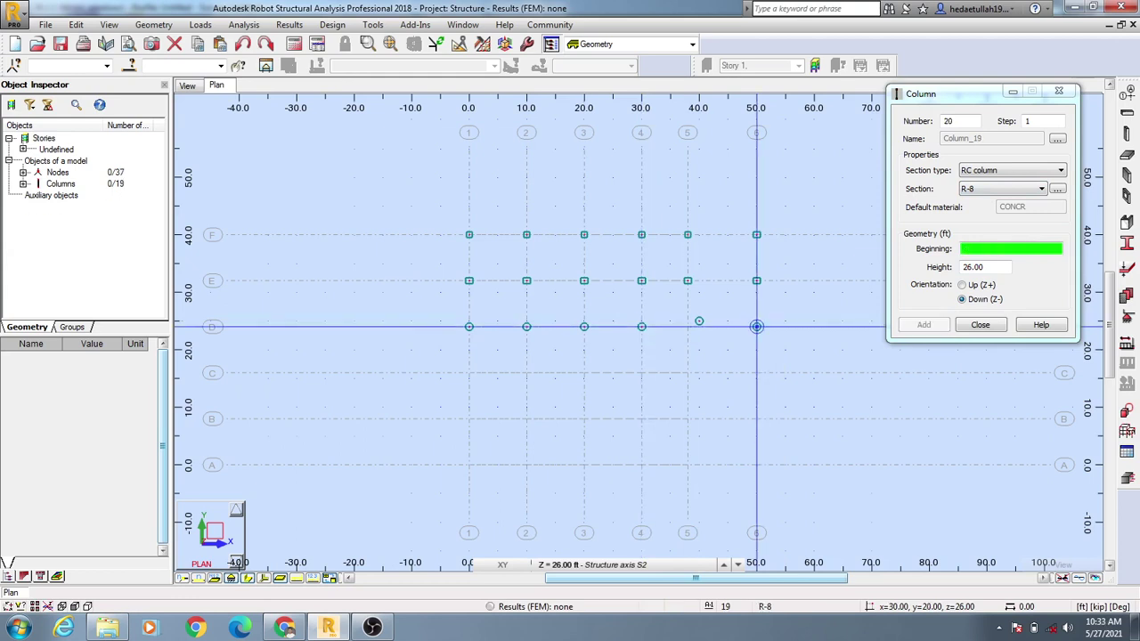
{"action": "left_click", "coordinate": [688, 327]}
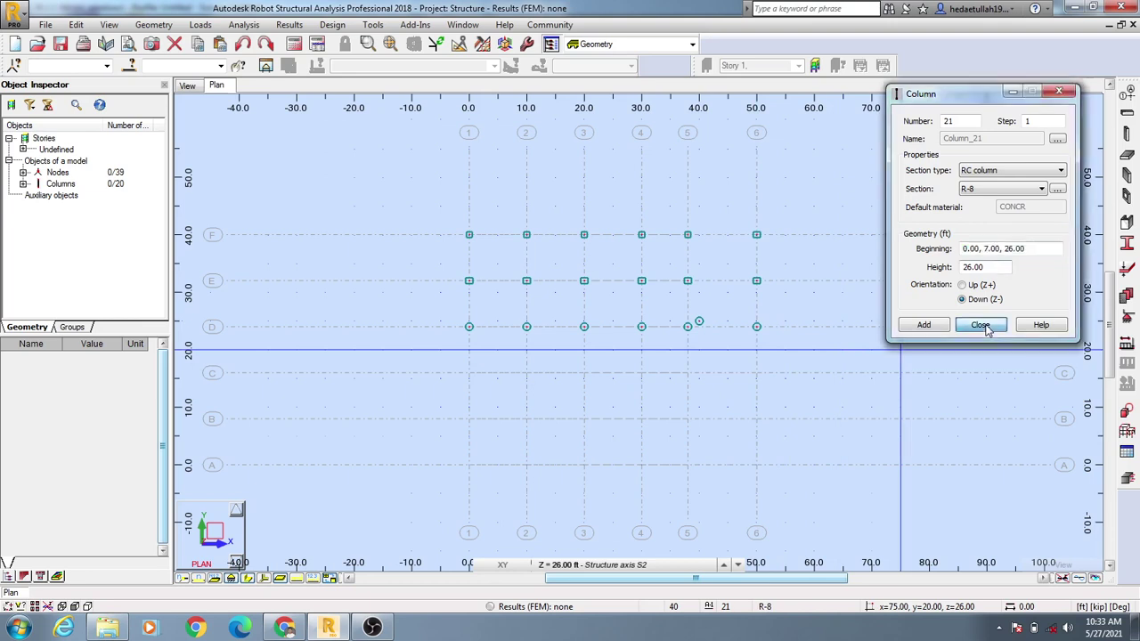
{"action": "left_click", "coordinate": [982, 326]}
Zoom in, delete the stray R-8 column beside grid 5/D, and re-centre the plan
{"action": "scroll", "coordinate": [704, 325], "scroll_direction": "up", "scroll_amount": 2}
{"action": "scroll", "coordinate": [709, 325], "scroll_direction": "up", "scroll_amount": 2}
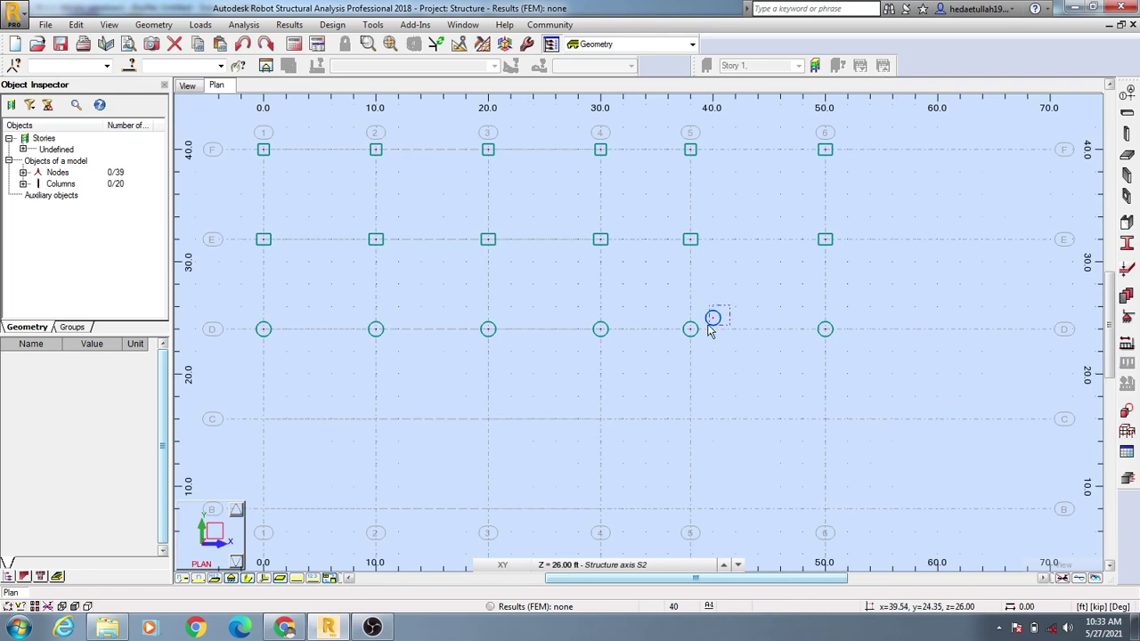
{"action": "left_click", "coordinate": [704, 332]}
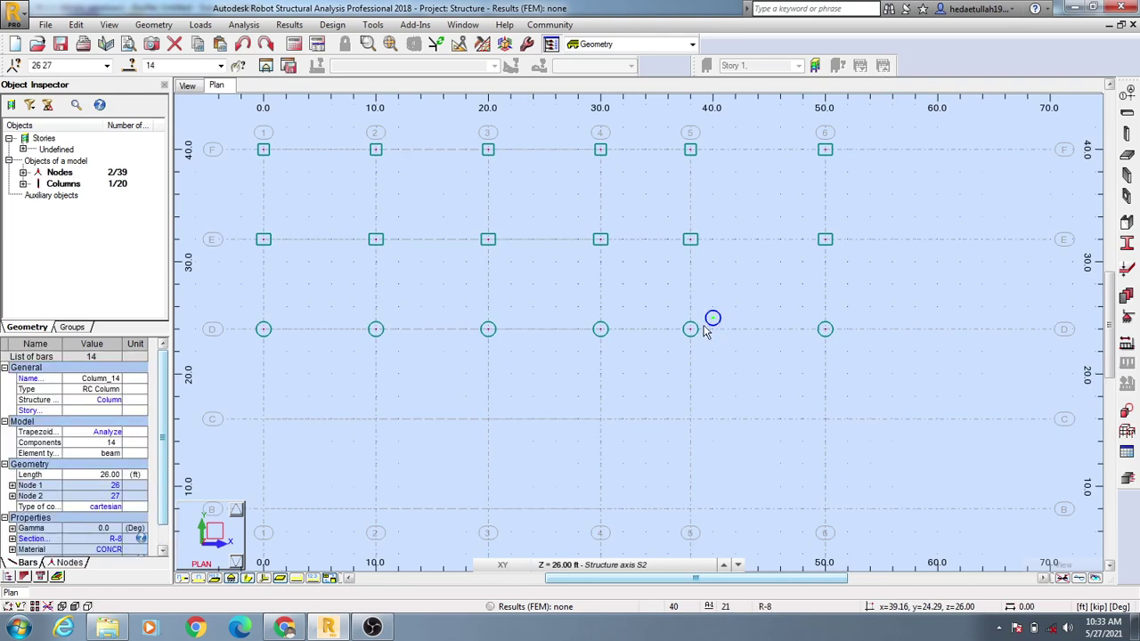
{"action": "key", "text": "Delete"}
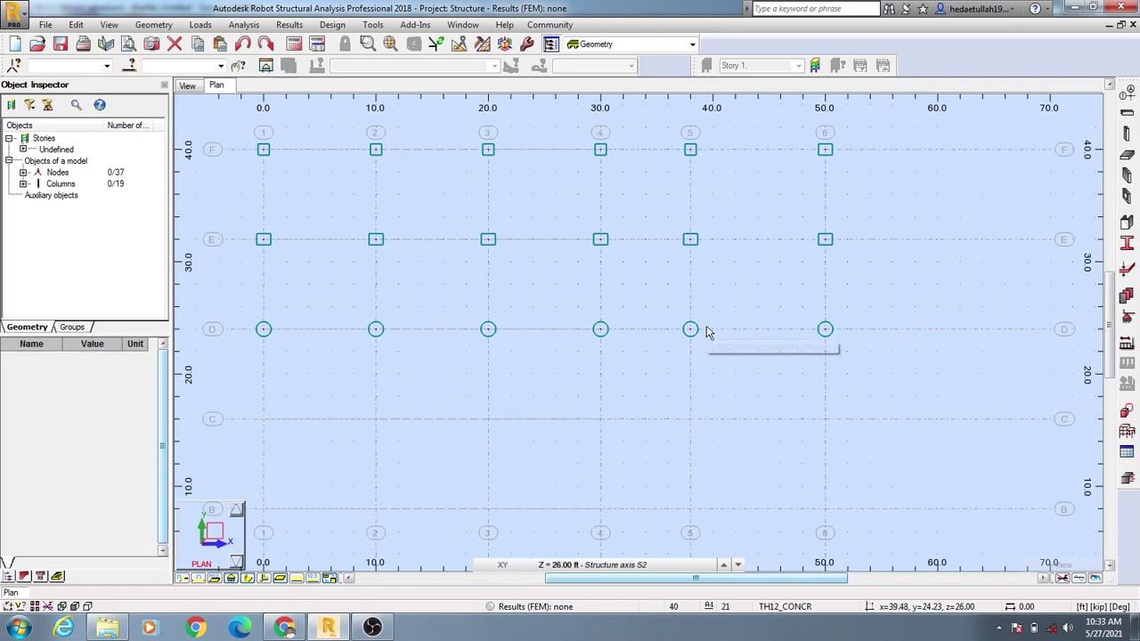
{"action": "middle_click_drag", "start_coordinate": [726, 319], "coordinate": [776, 372]}
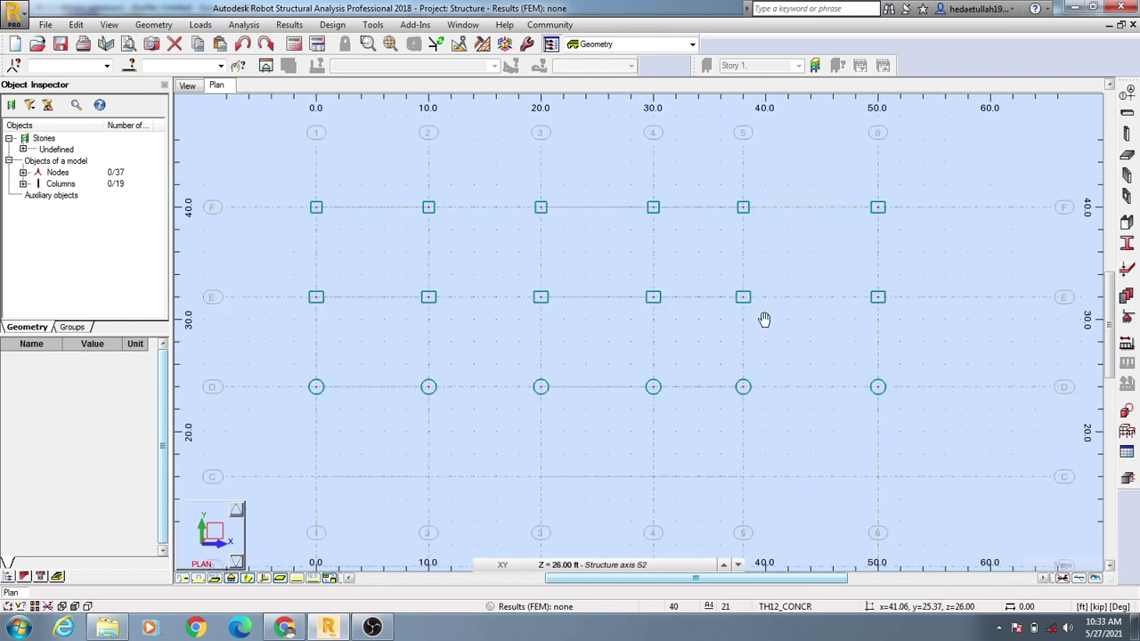
{"action": "middle_click_drag", "start_coordinate": [609, 439], "coordinate": [621, 438]}
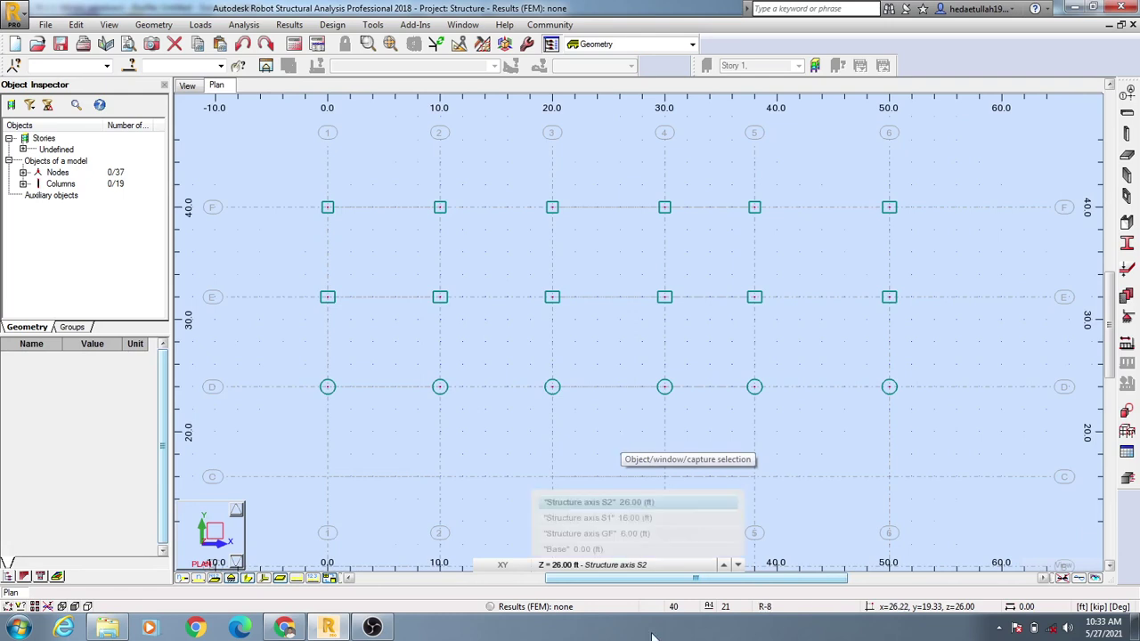
{"action": "mouse_move", "coordinate": [666, 567]}
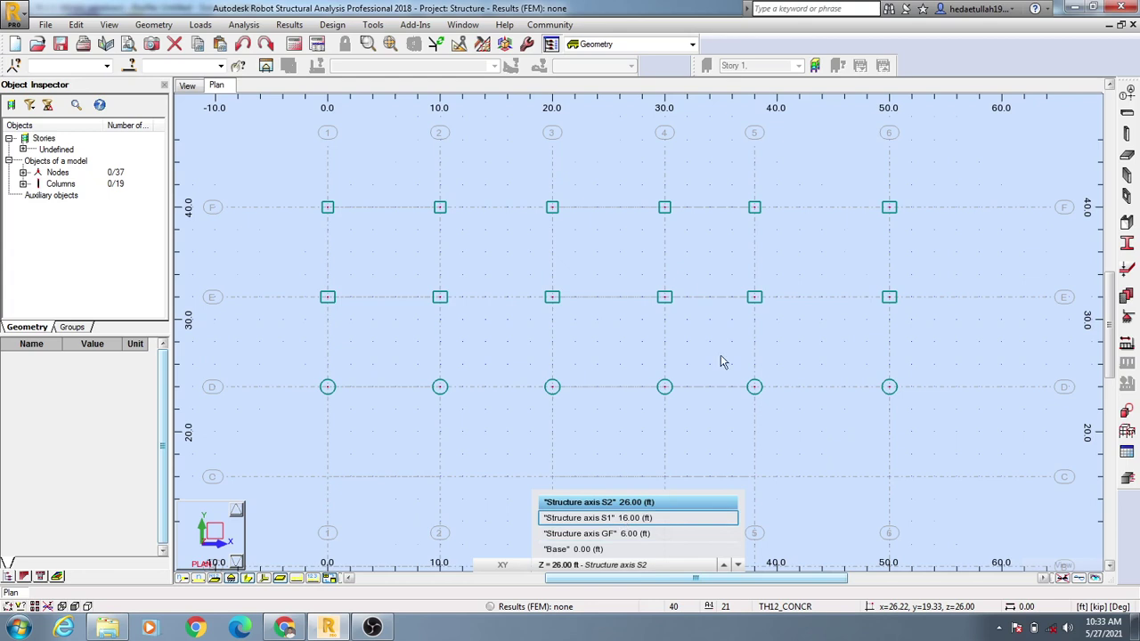
{"action": "left_click", "coordinate": [624, 518]}
{"action": "left_click", "coordinate": [627, 565]}
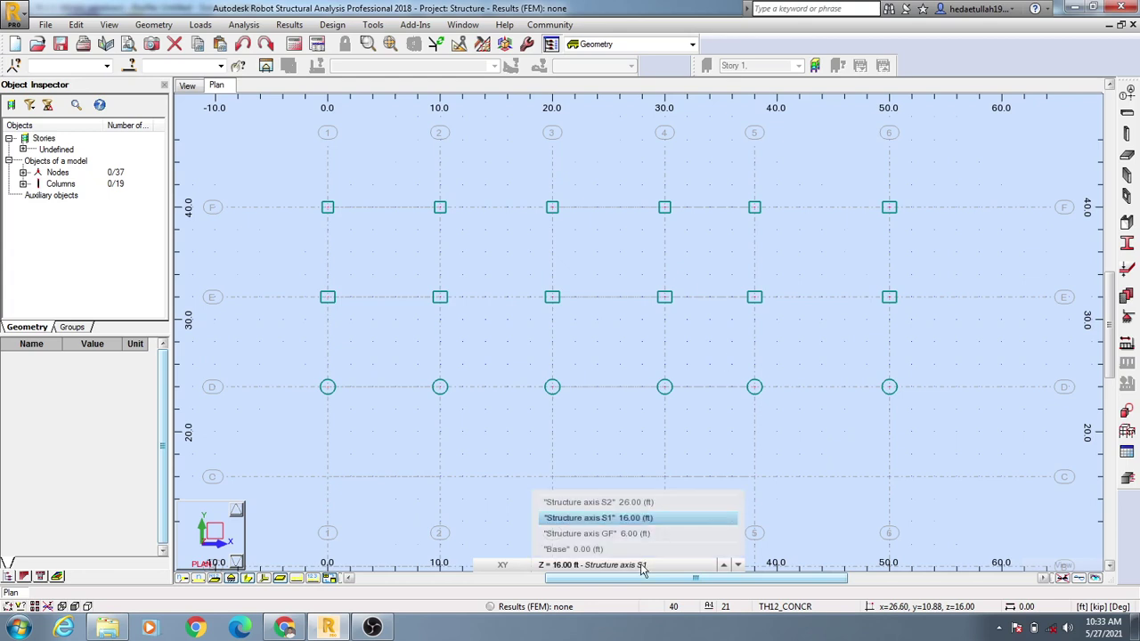
{"action": "left_click", "coordinate": [587, 550]}
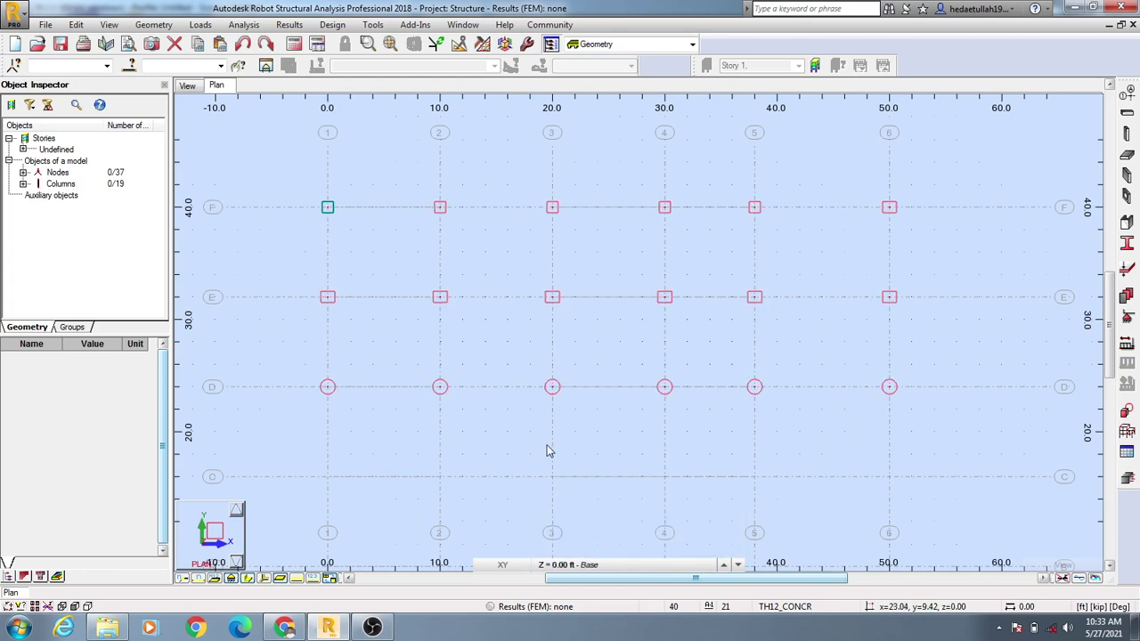
{"action": "middle_click_drag", "start_coordinate": [392, 228], "coordinate": [404, 244]}
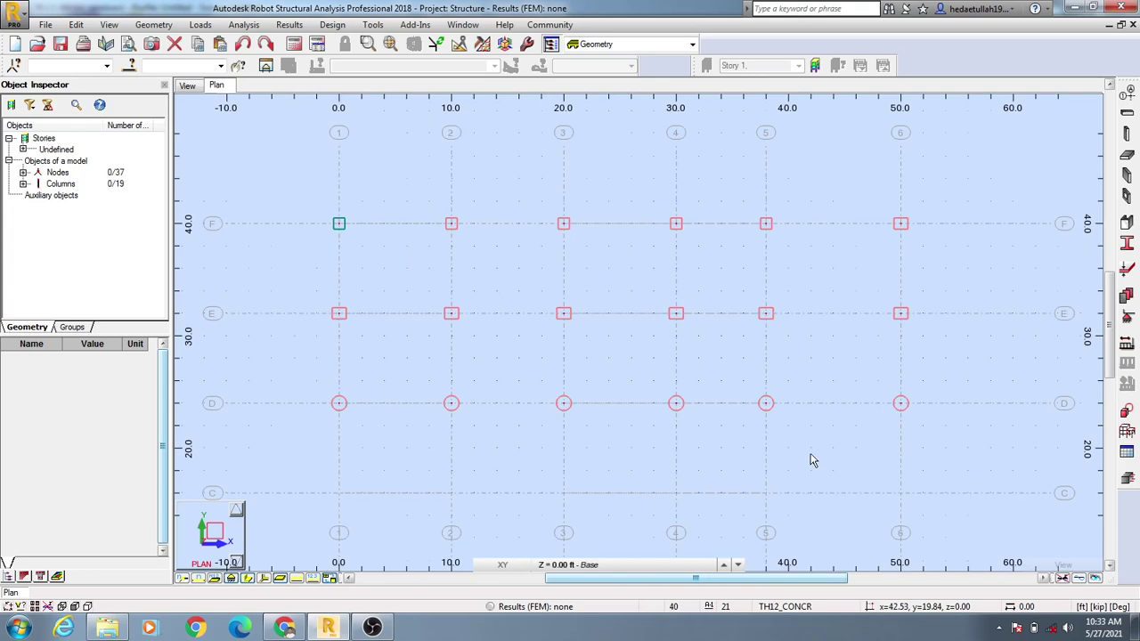
{"action": "left_click", "coordinate": [726, 566]}
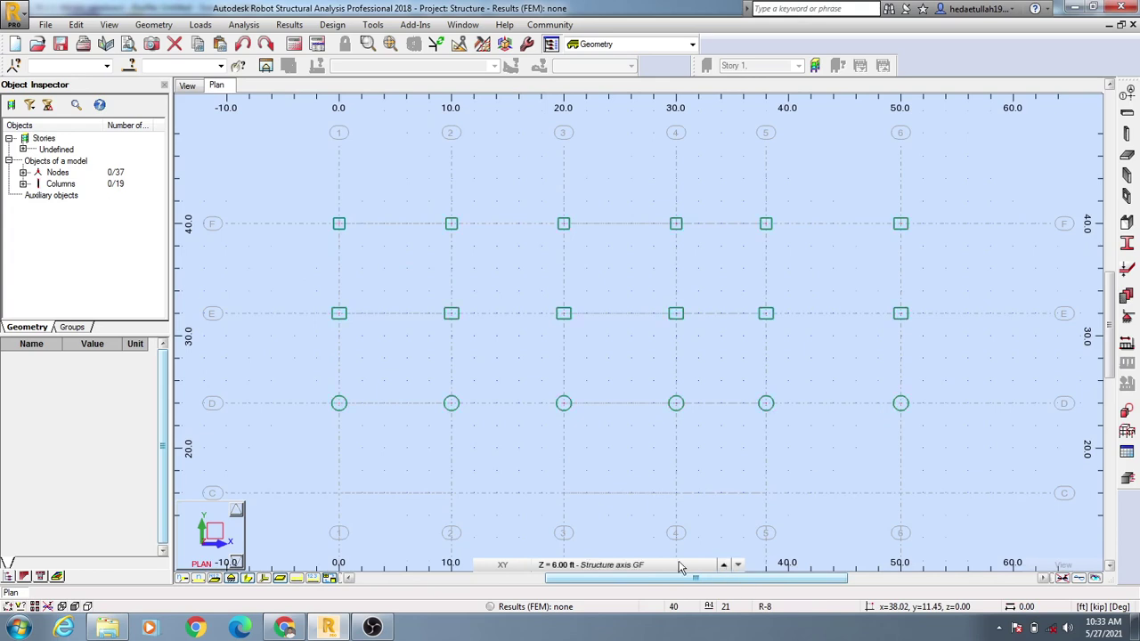
{"action": "left_click", "coordinate": [684, 568]}
{"action": "left_click", "coordinate": [623, 502]}
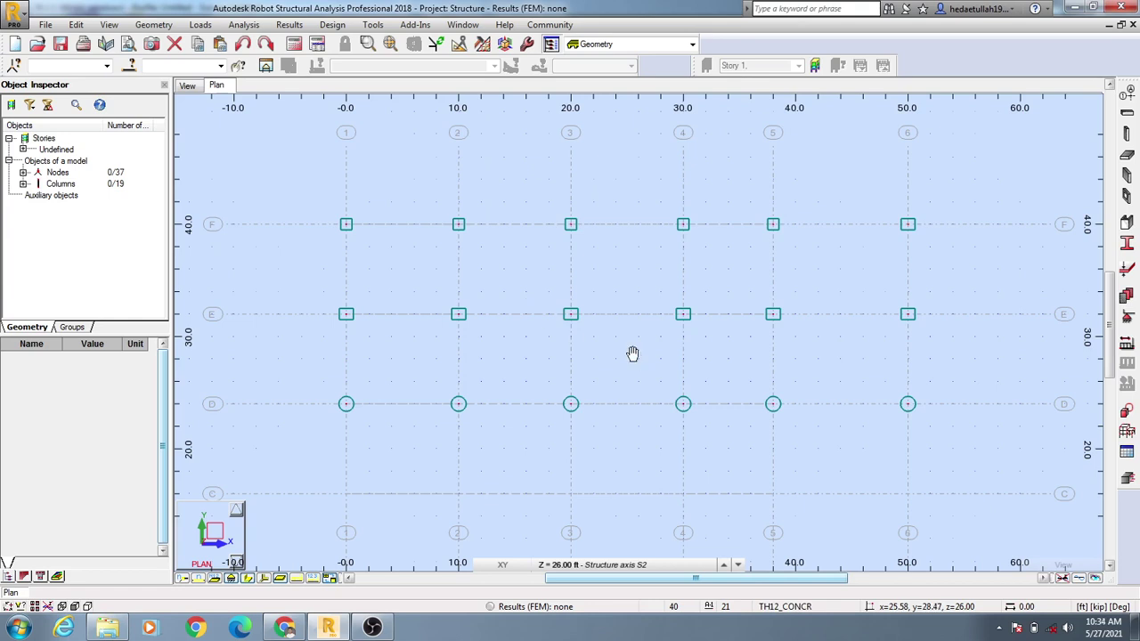
{"action": "middle_click_drag", "start_coordinate": [633, 359], "coordinate": [642, 374]}
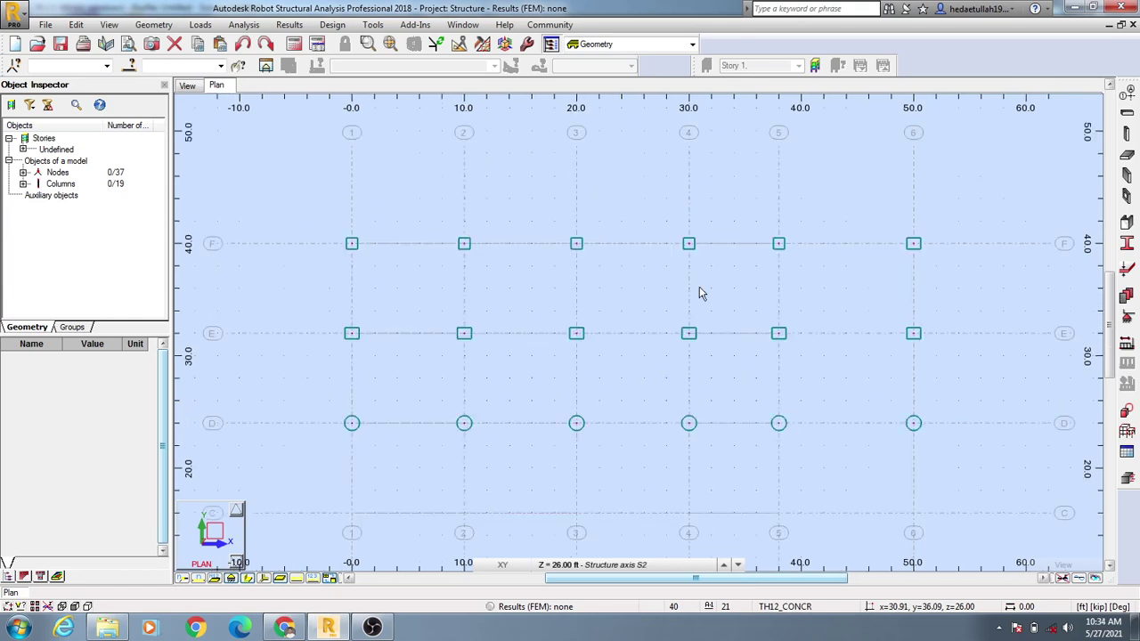